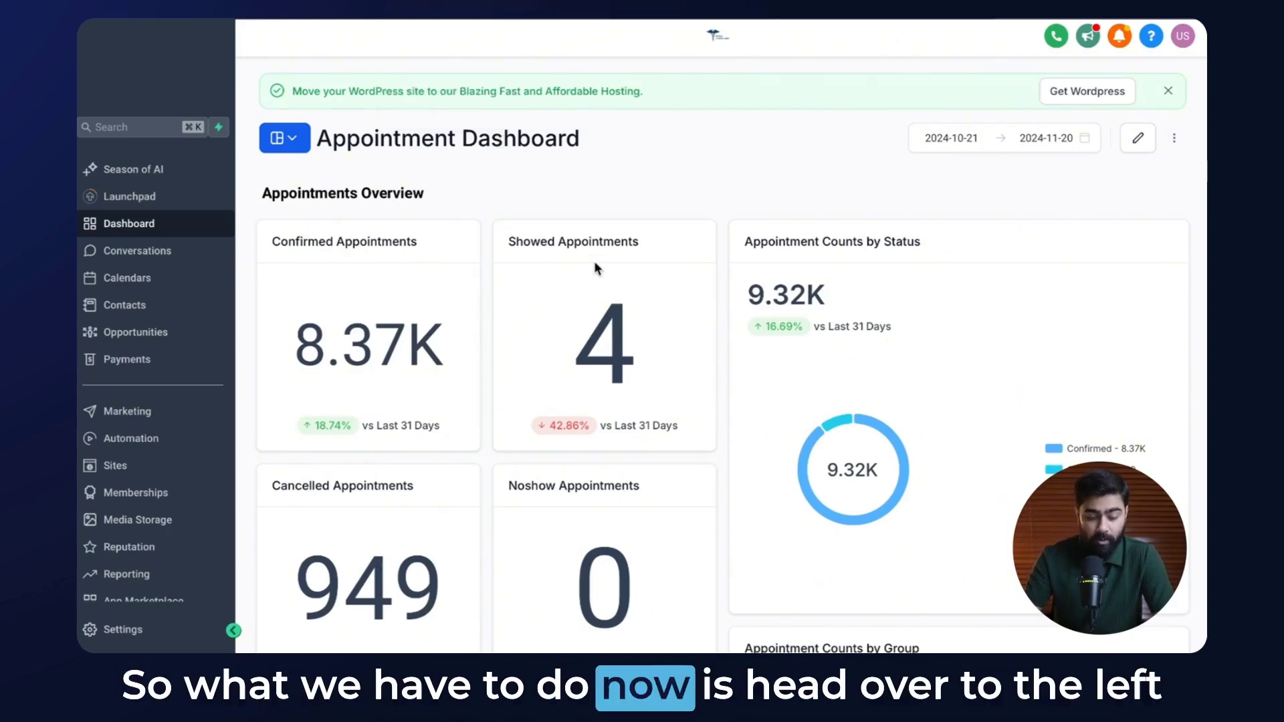
# - Go to Reporting and start a new custom report from Custom Reports
pyautogui.scroll(-1, 110, 428)
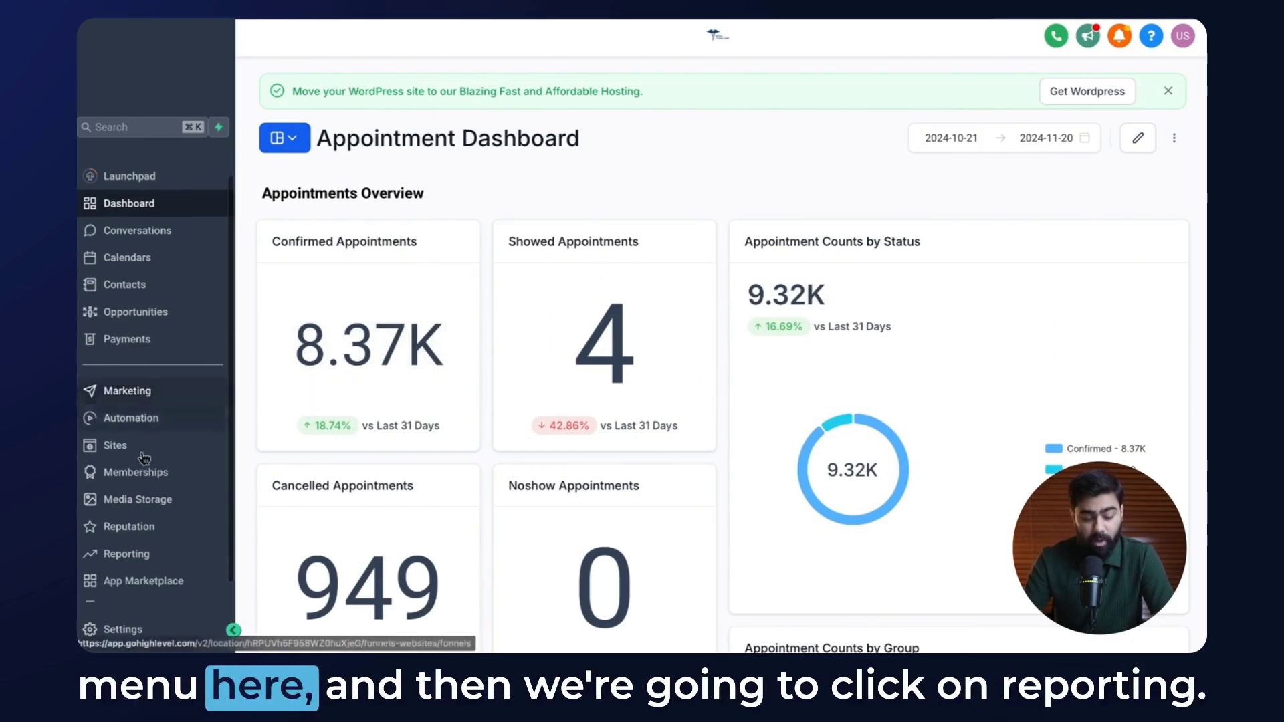
pyautogui.click(129, 557)
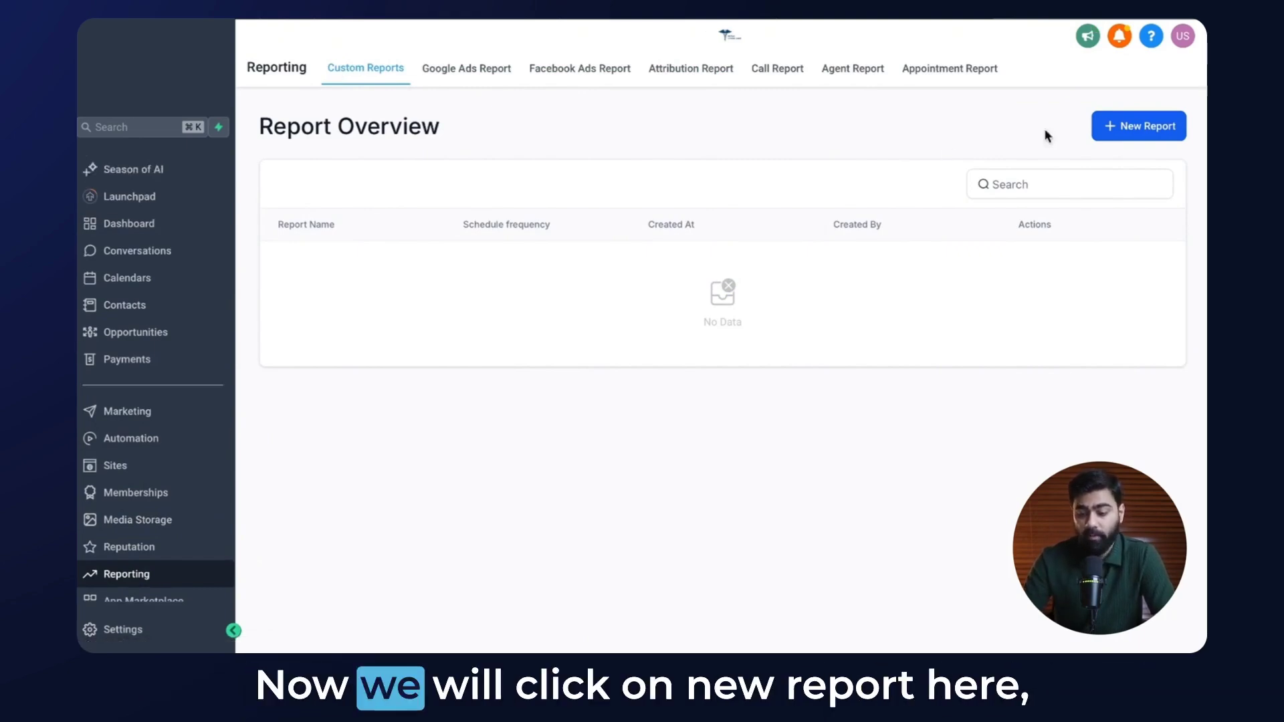
pyautogui.click(1137, 130)
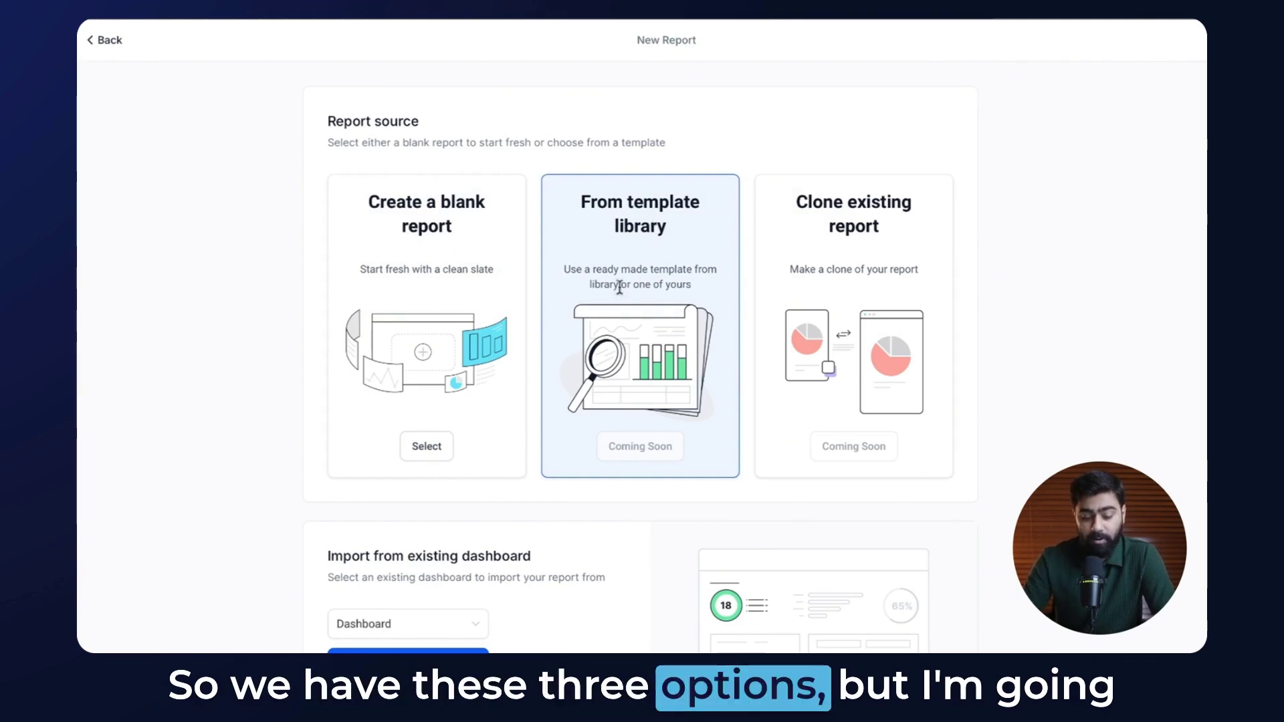
# - Import the Appointment Dashboard as the new report's source
pyautogui.scroll(-2, 616, 294)
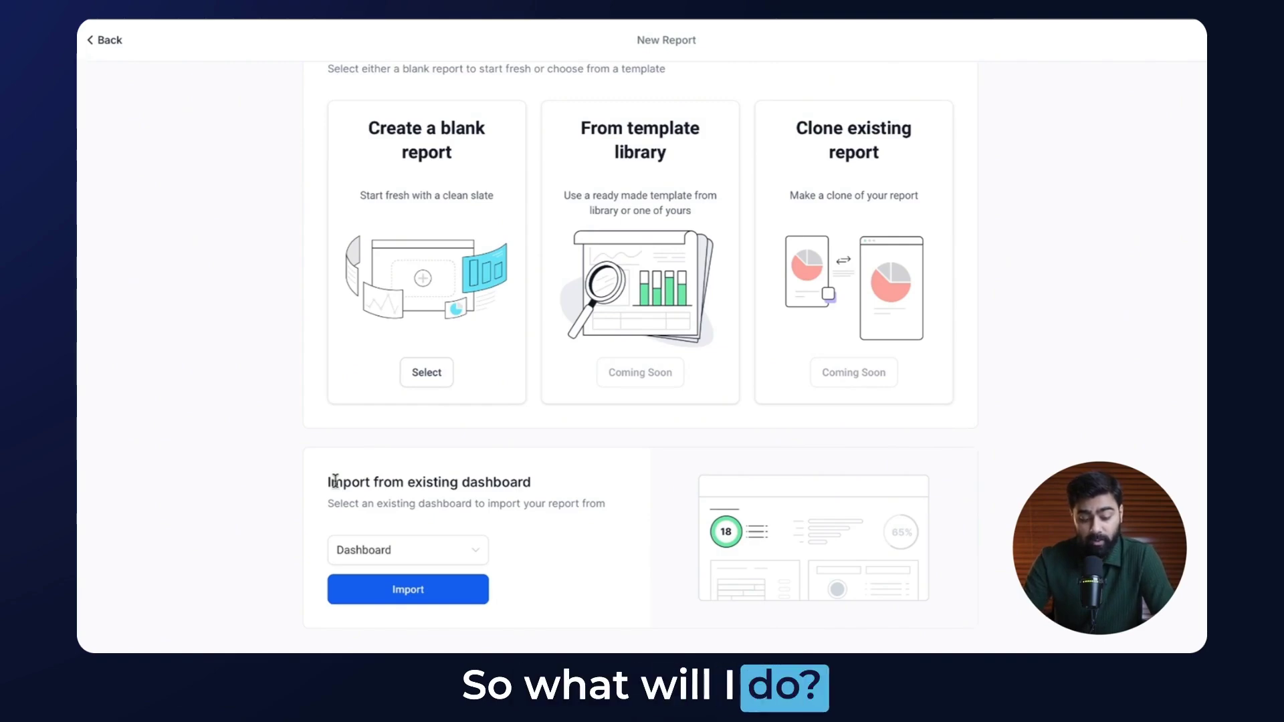
pyautogui.click(356, 548)
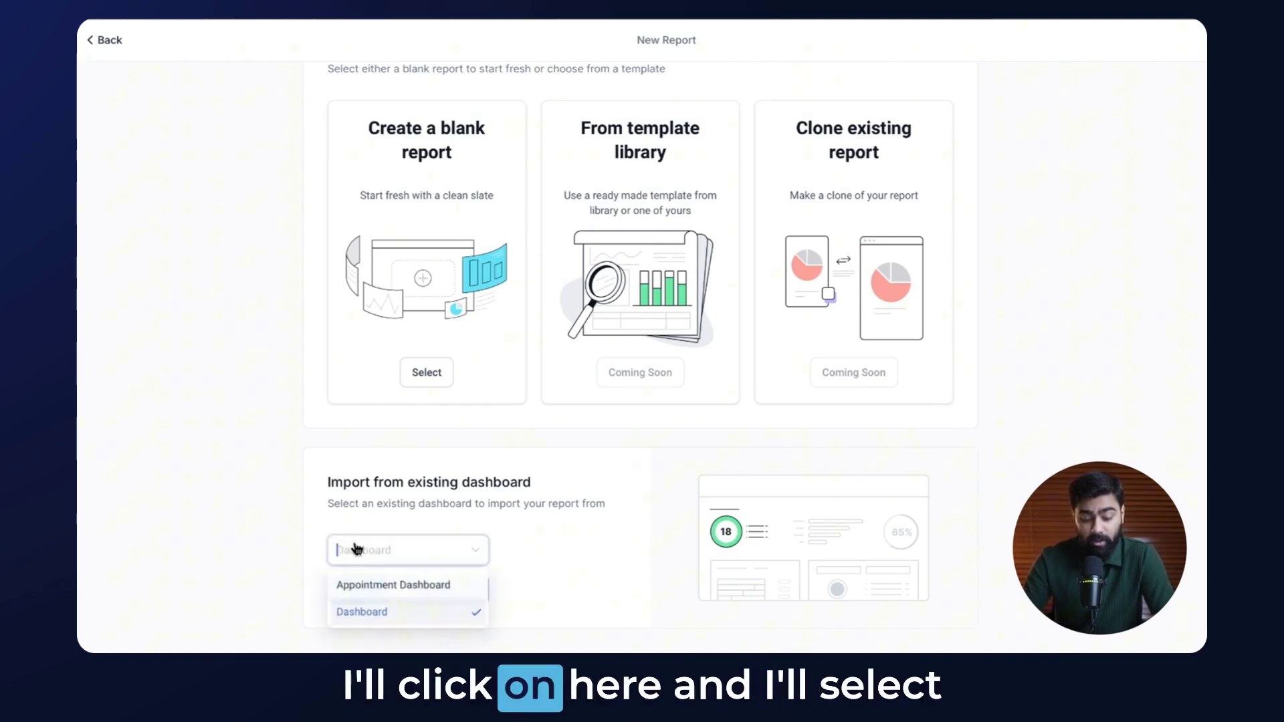
pyautogui.click(372, 587)
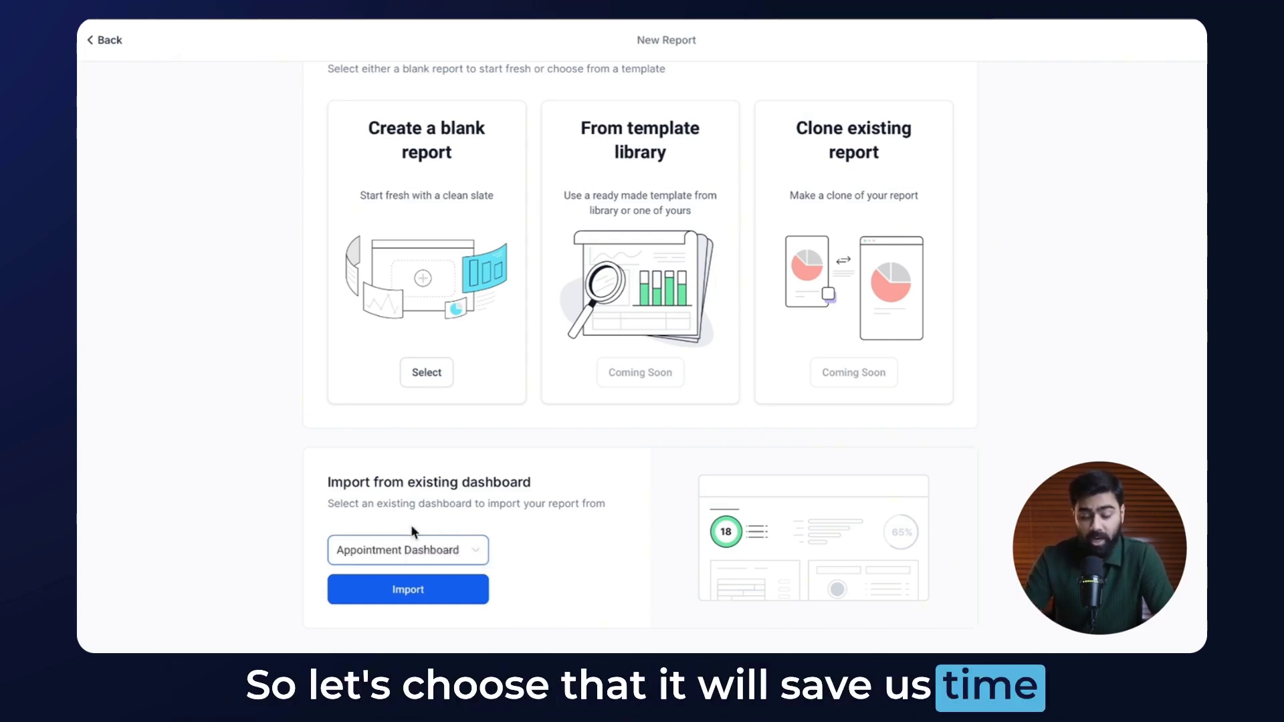
pyautogui.click(399, 601)
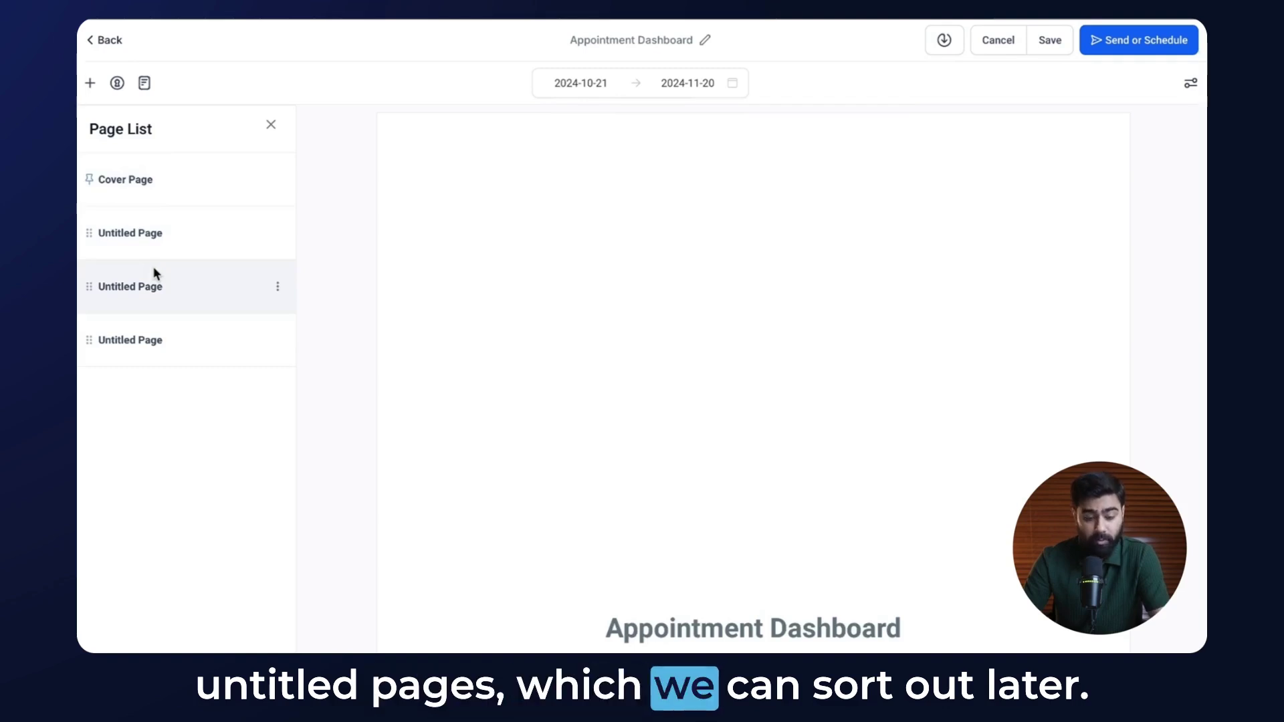
pyautogui.scroll(-3, 769, 398)
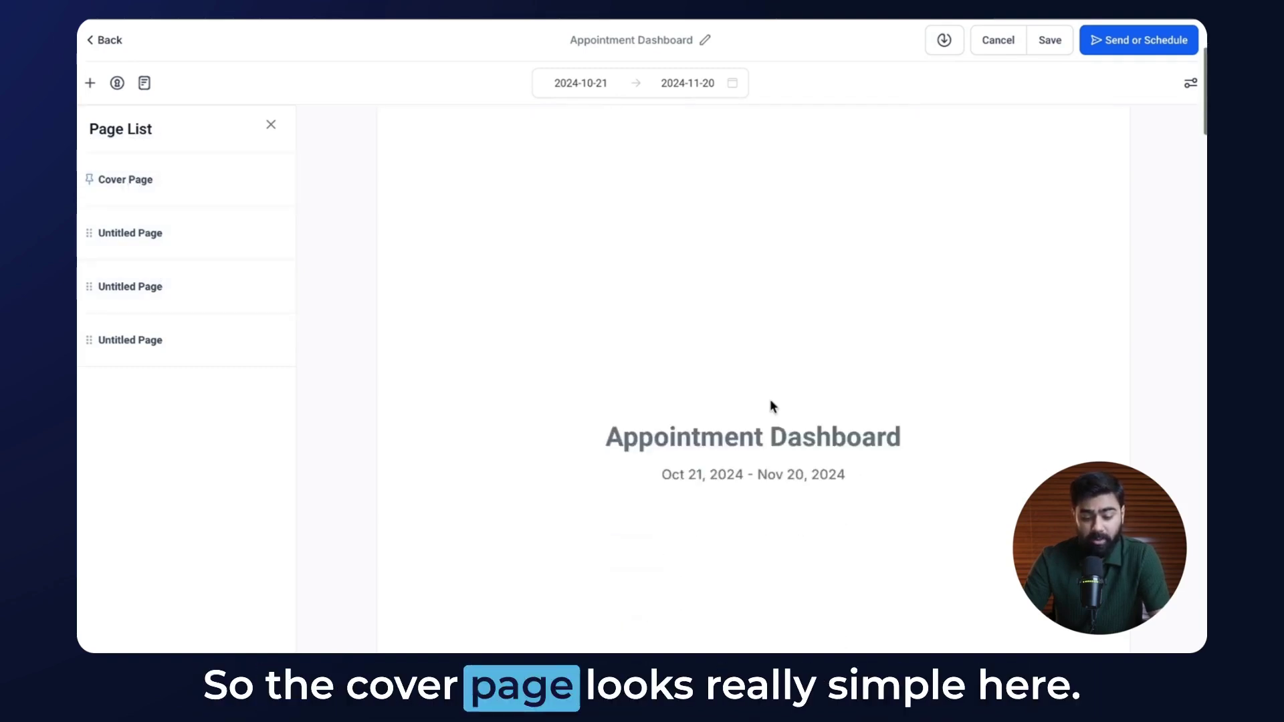
# - In Page Properties, set the MAVIX DIGITAL logo and turn off Show Cover Page
pyautogui.click(1190, 87)
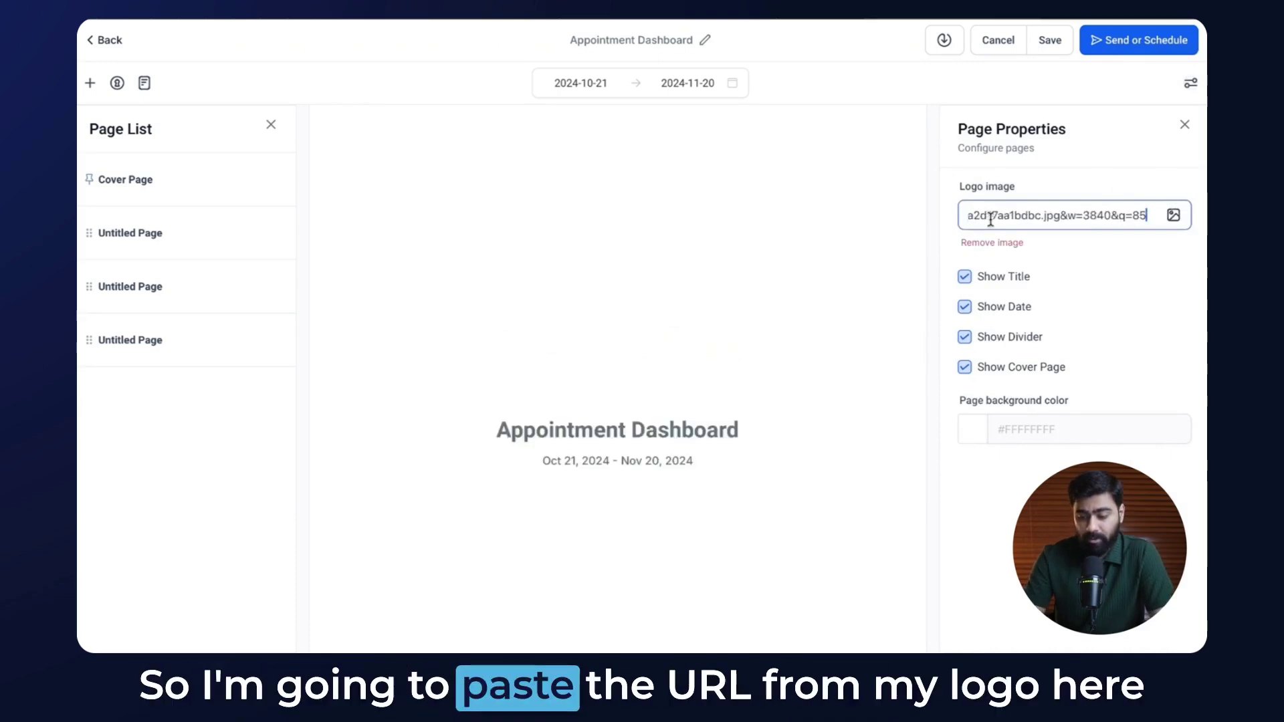
pyautogui.scroll(-1, 869, 241)
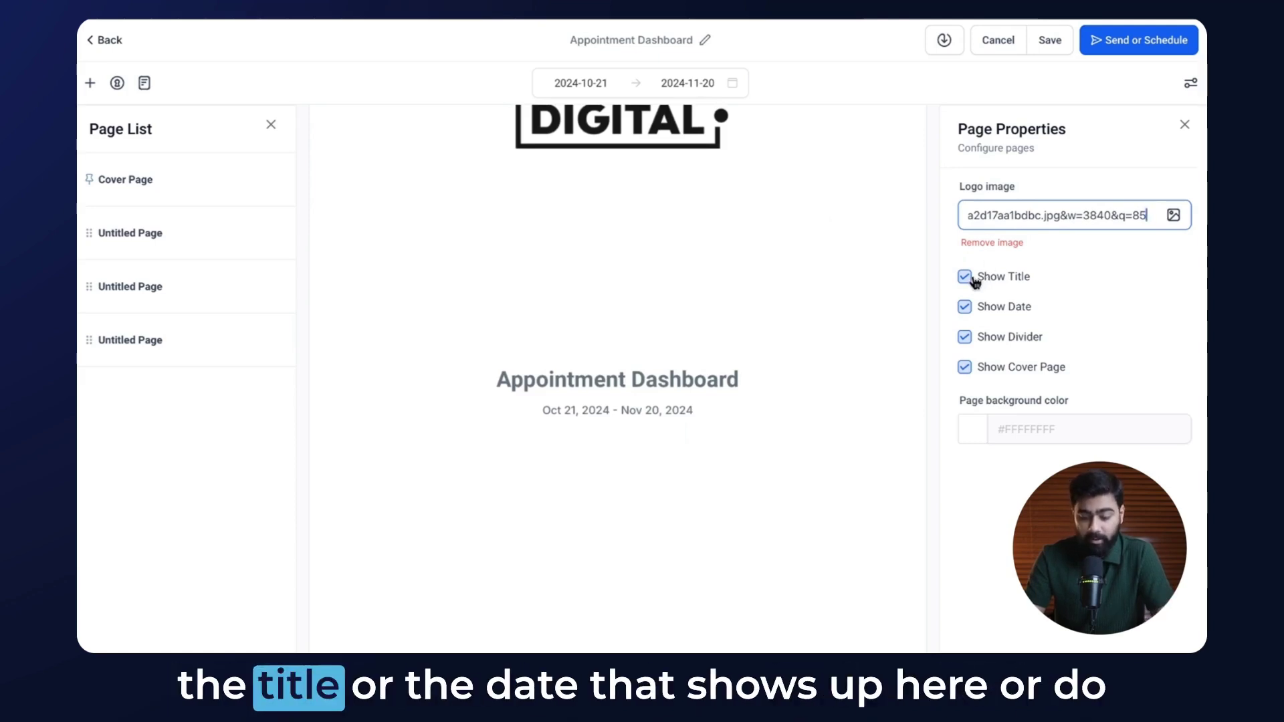
pyautogui.click(964, 371)
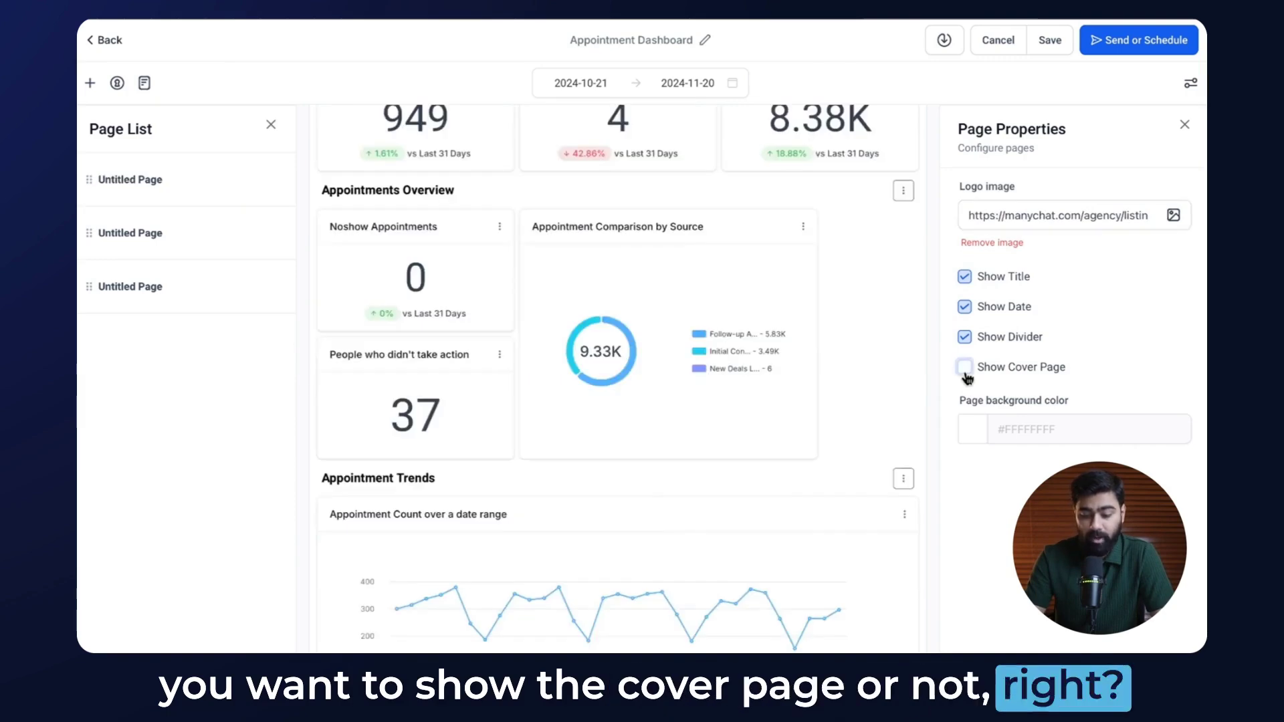
pyautogui.scroll(3, 907, 348)
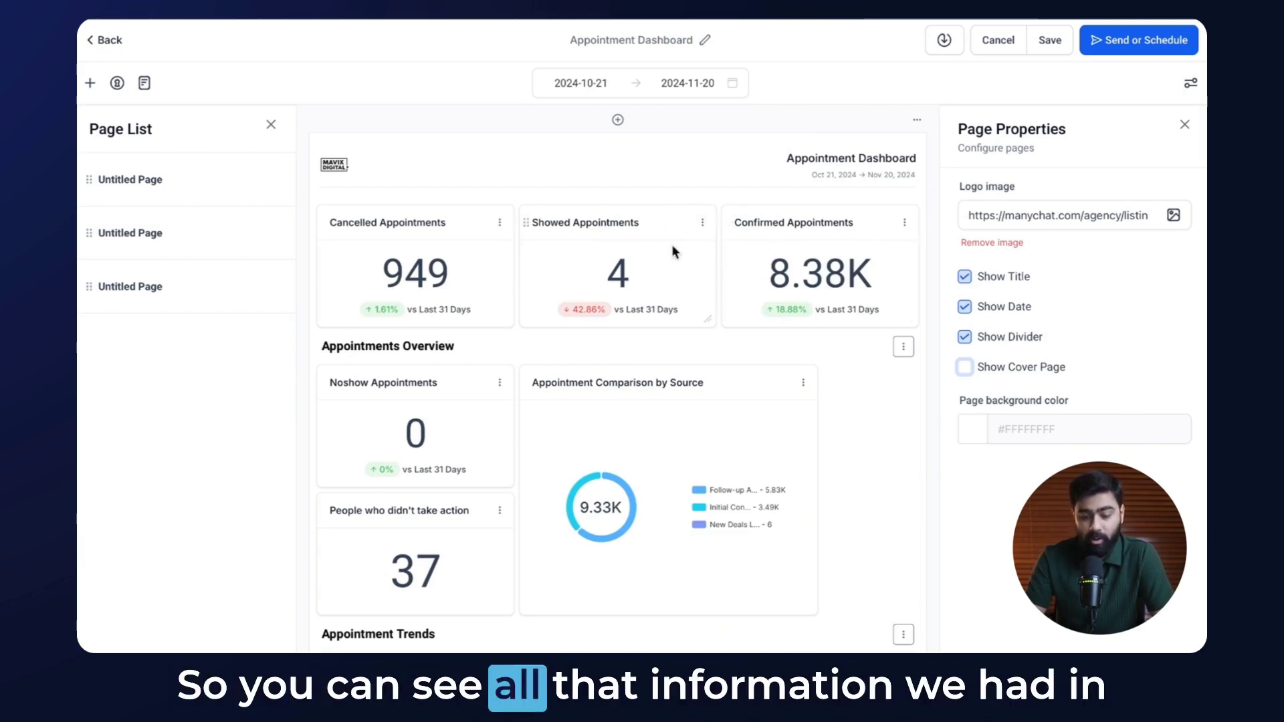
pyautogui.moveTo(570, 278)
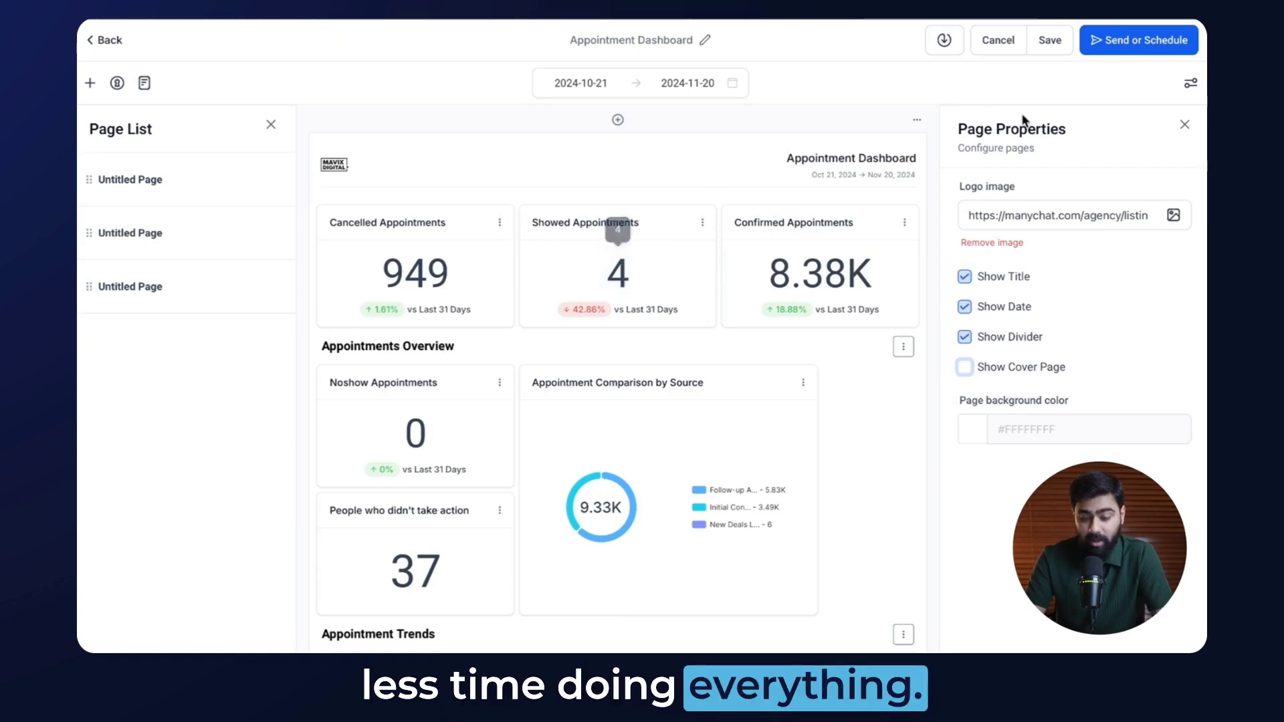
pyautogui.click(1182, 127)
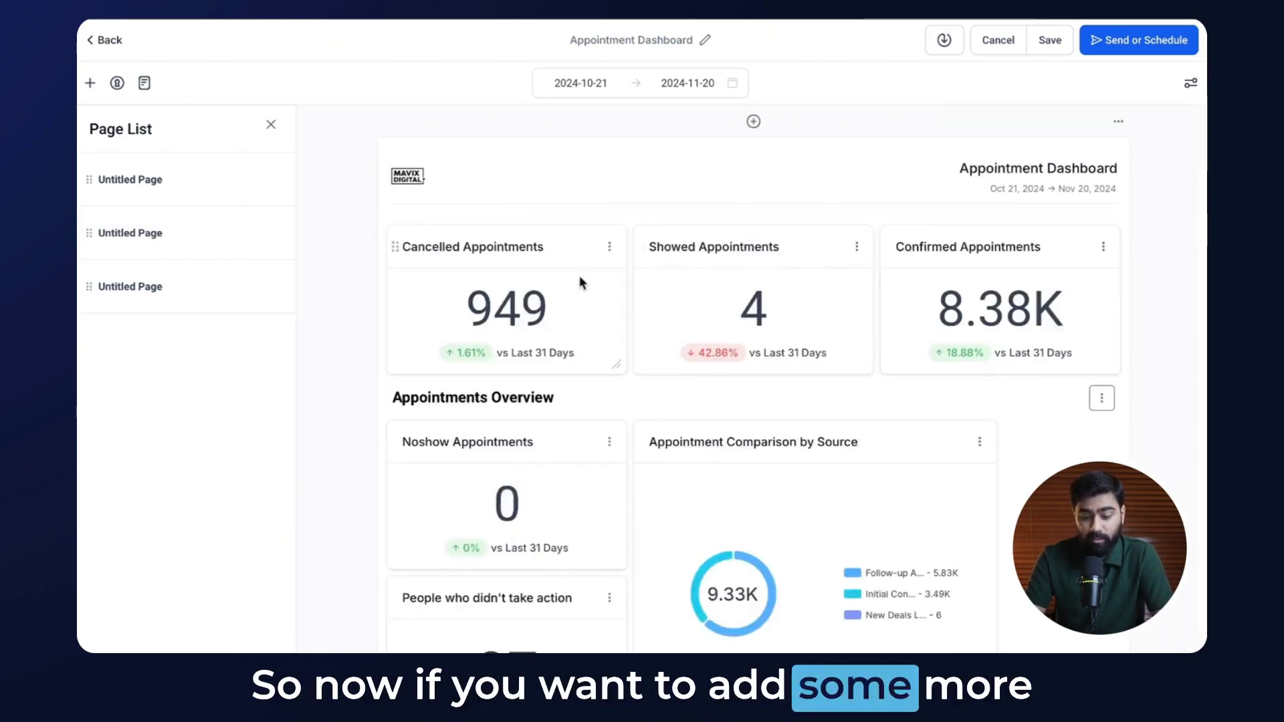
# - Browse the Visitor Data widgets, including Total Funnel Views, without adding one
pyautogui.scroll(-1, 579, 277)
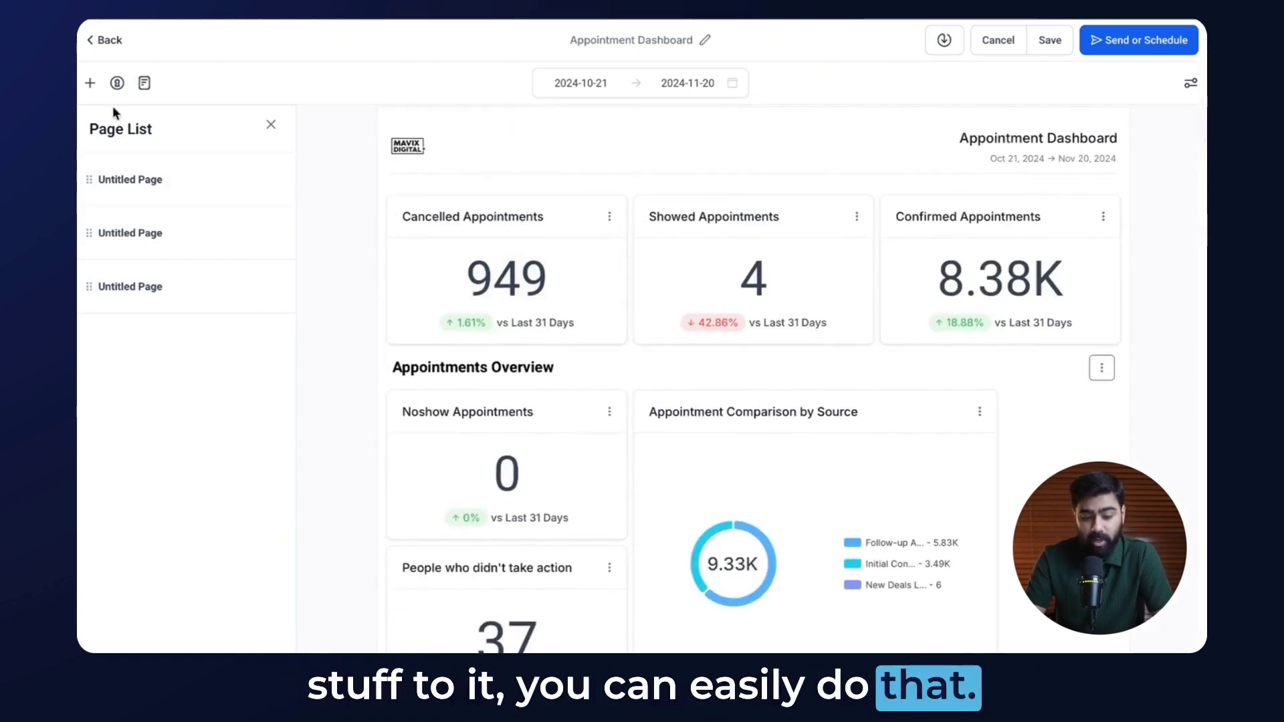
pyautogui.click(90, 85)
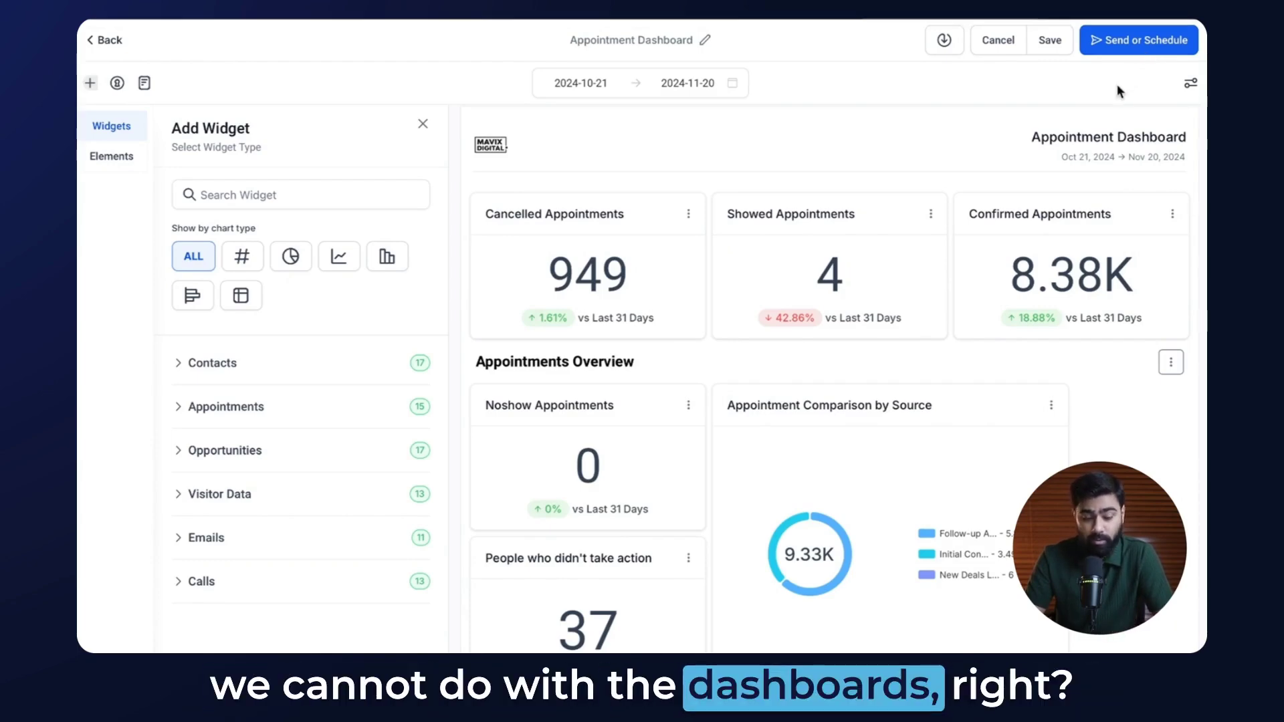
pyautogui.scroll(-1, 234, 437)
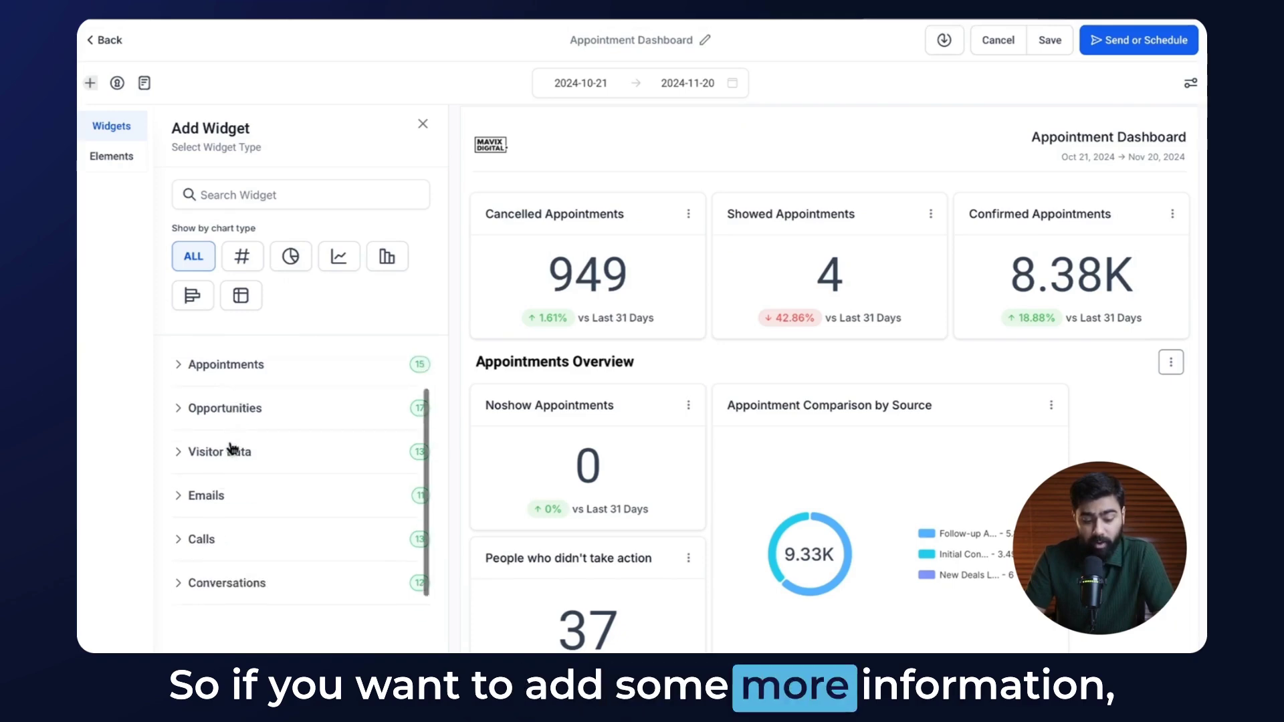
pyautogui.click(241, 450)
pyautogui.click(280, 450)
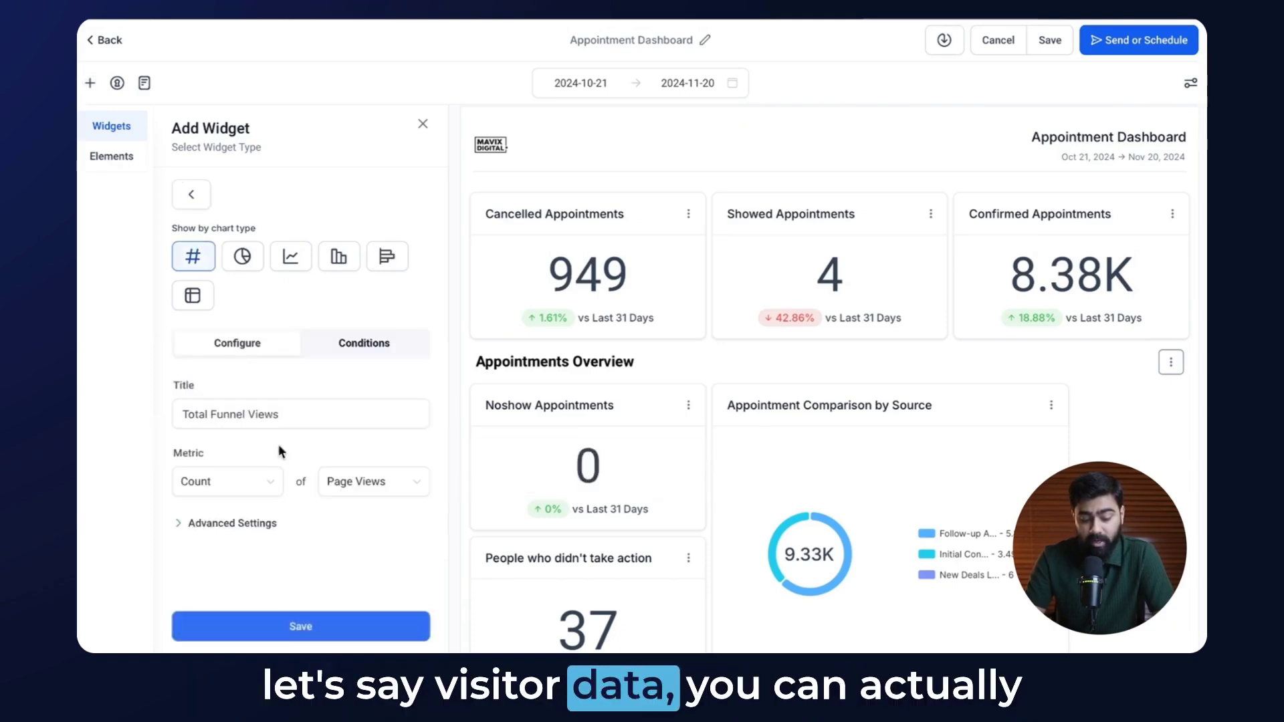
pyautogui.scroll(-10, 654, 410)
pyautogui.scroll(-10, 655, 409)
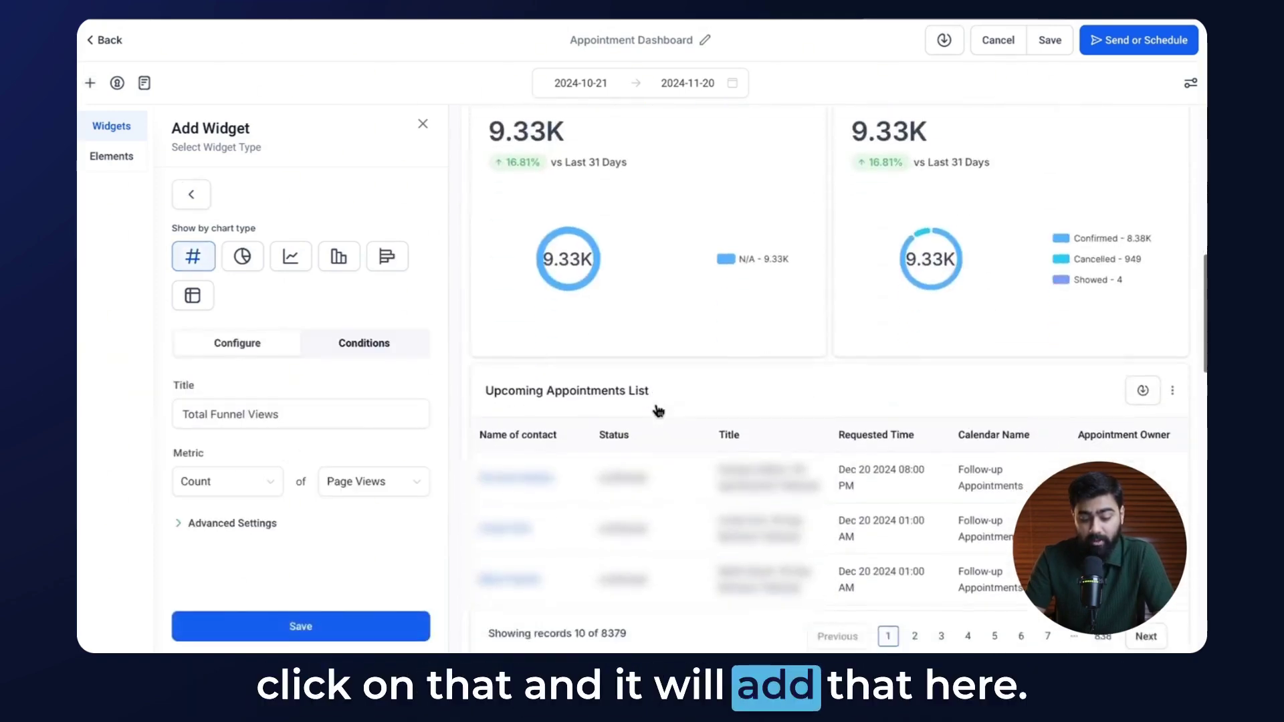
pyautogui.scroll(-2, 597, 383)
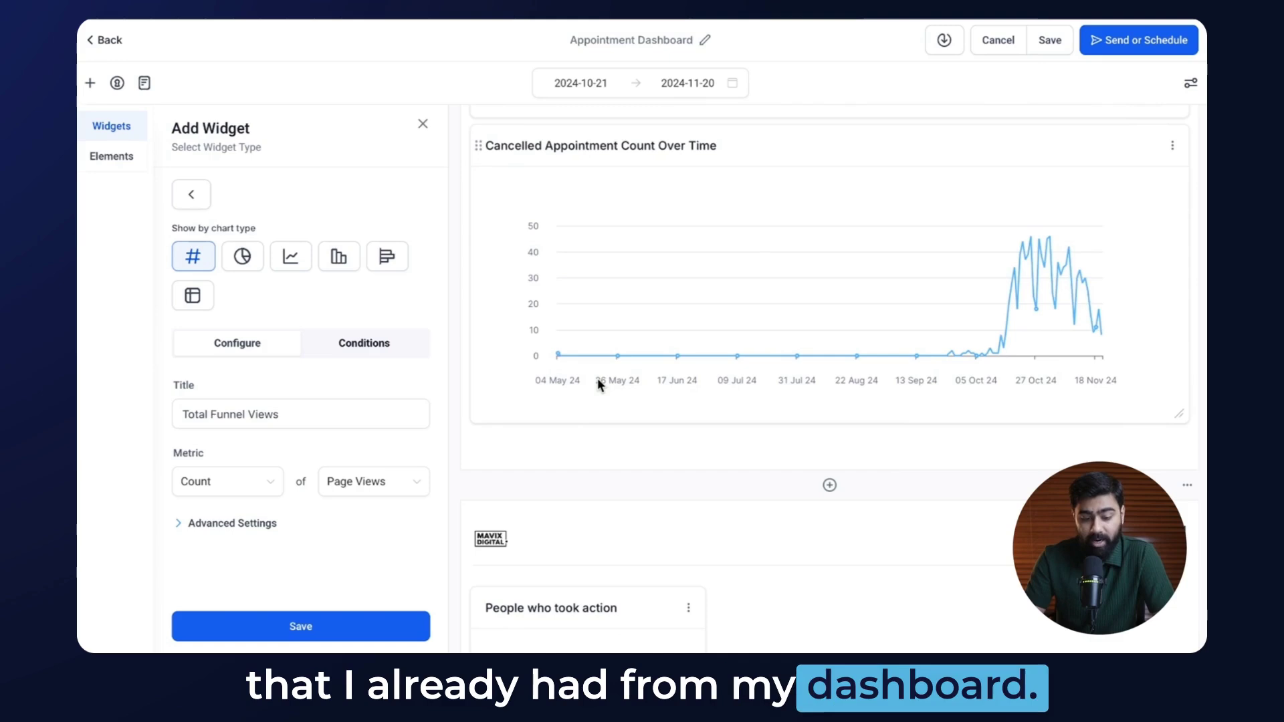
pyautogui.click(422, 125)
# - Switch to the Elements list showing Embed, Title, Image and Text Box
pyautogui.scroll(-2, 240, 441)
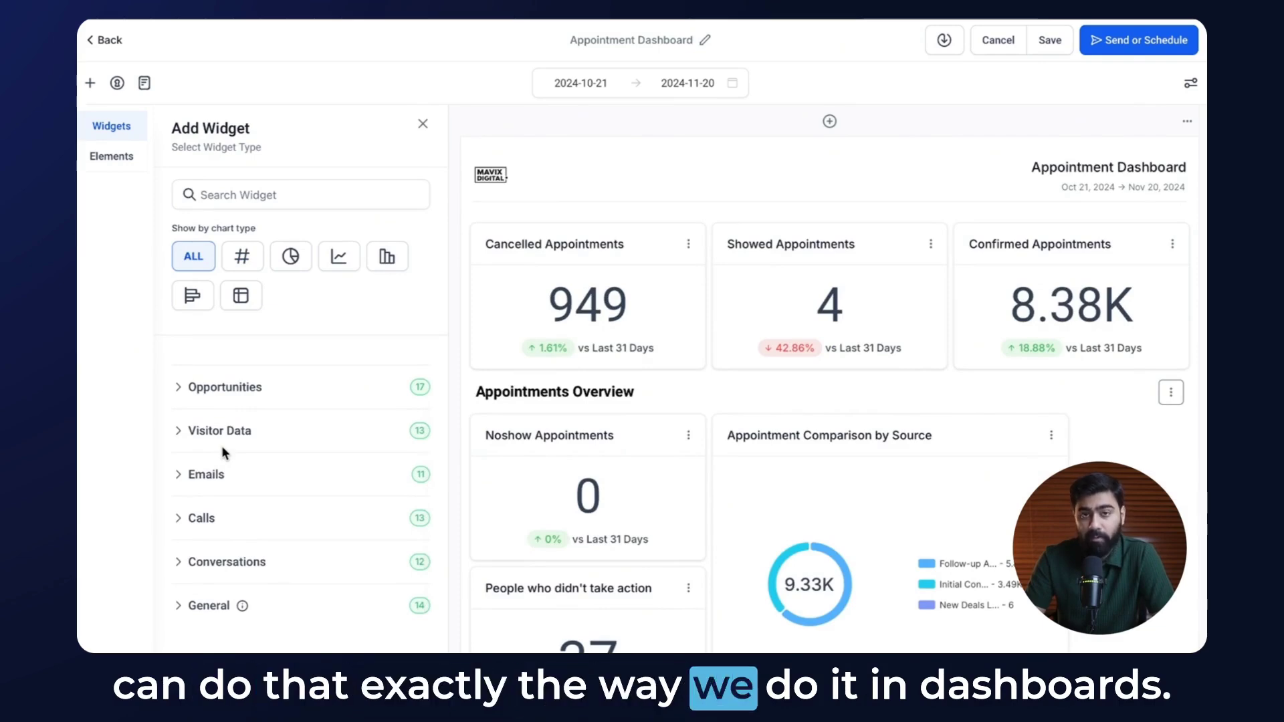
pyautogui.scroll(2, 169, 262)
pyautogui.click(111, 155)
pyautogui.click(210, 199)
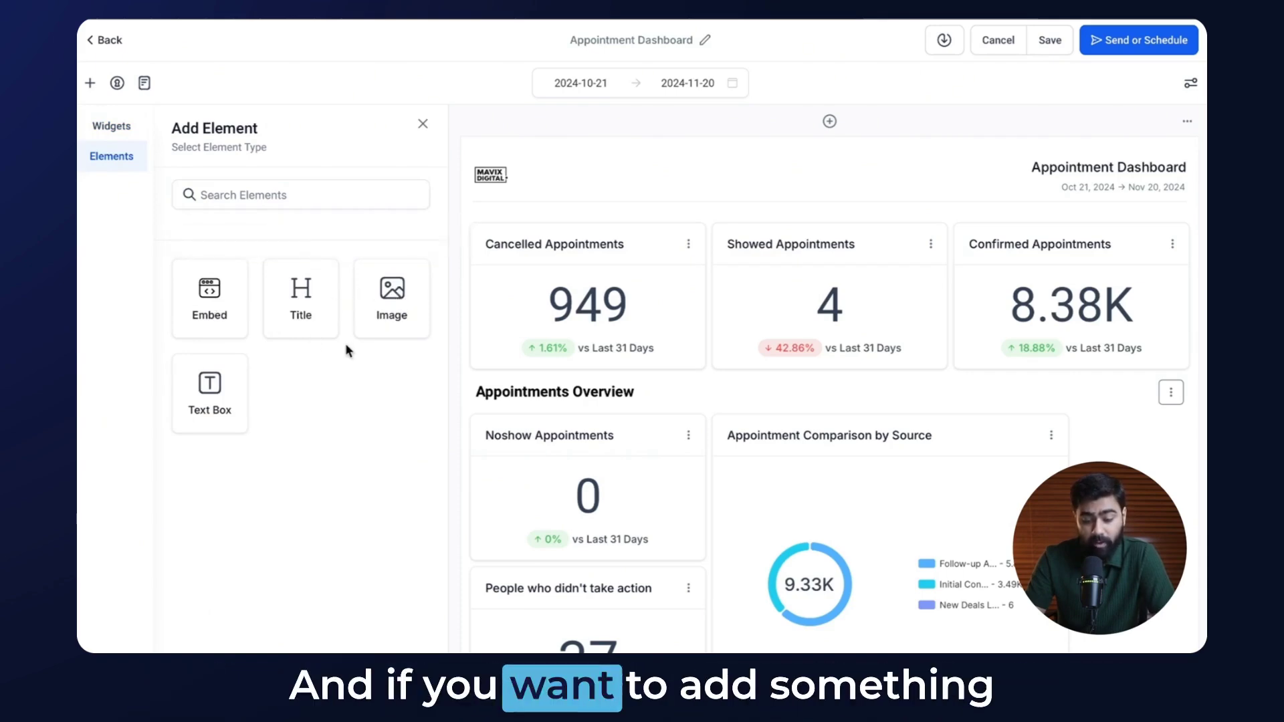
# - Create a Custom Text title element reading 'Performance Metrics by XYZ Company'
pyautogui.click(304, 306)
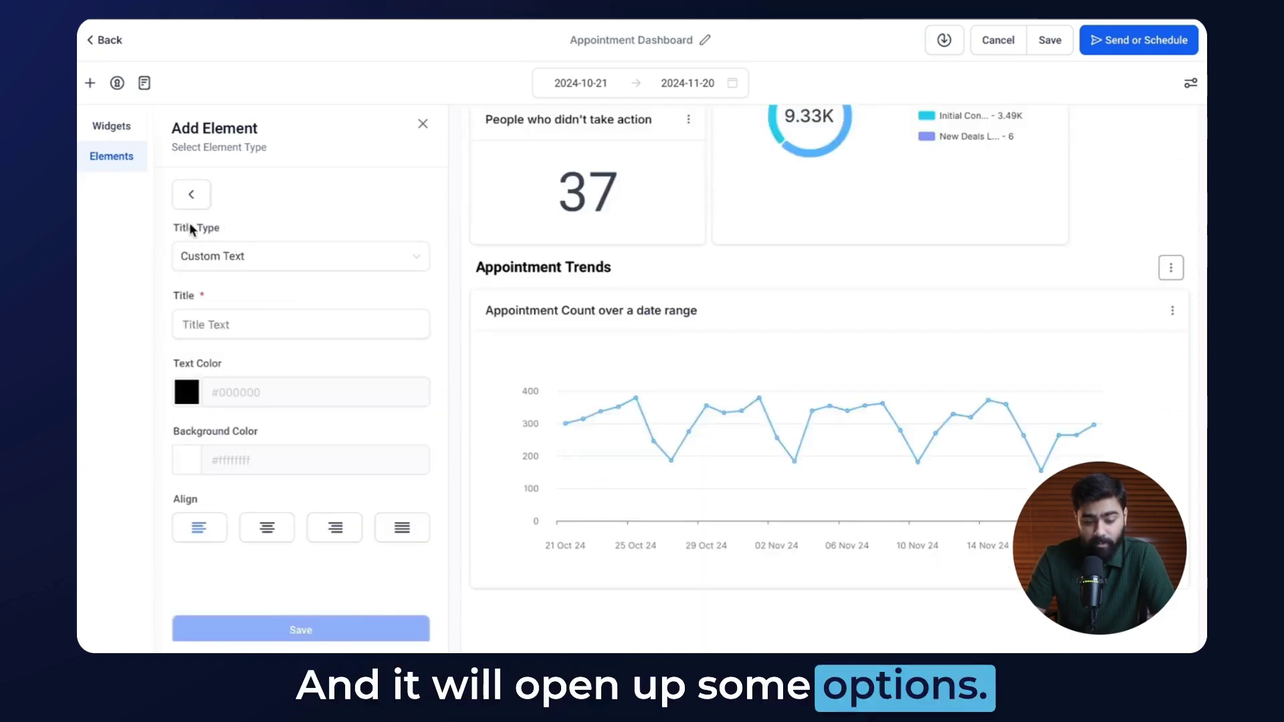
pyautogui.click(203, 254)
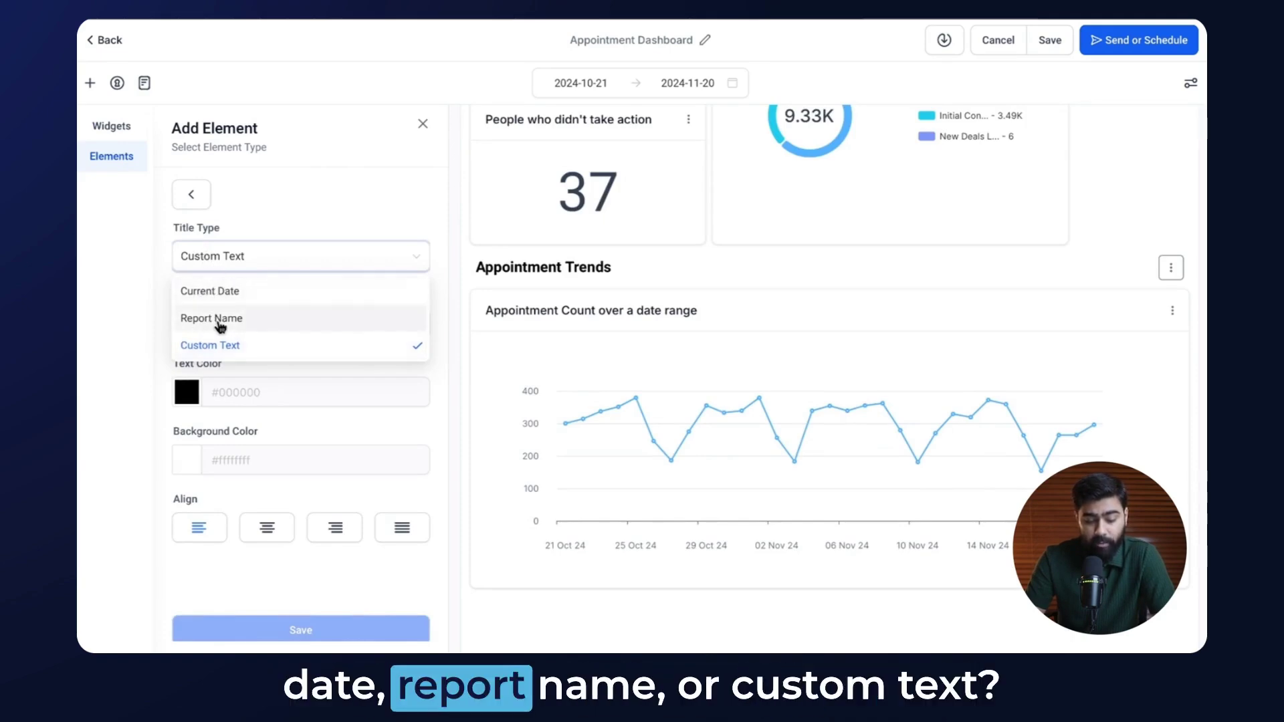
pyautogui.click(213, 348)
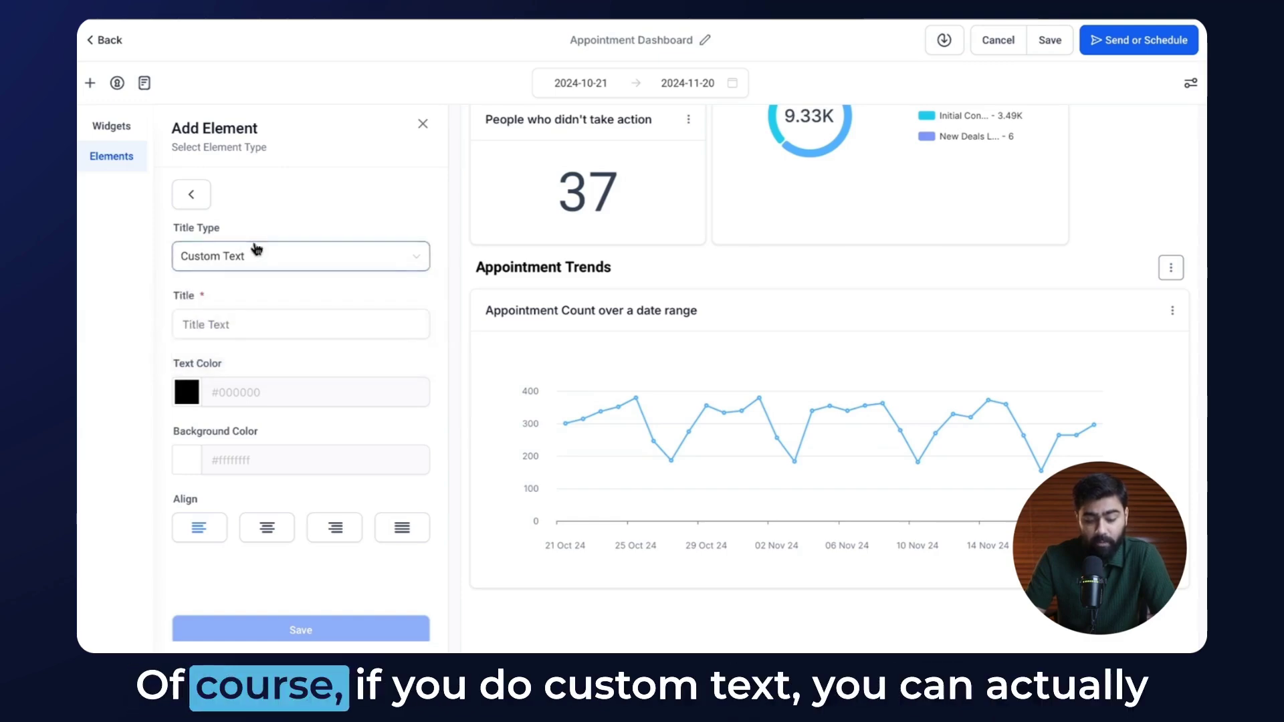
pyautogui.scroll(5, 593, 298)
pyautogui.scroll(1, 594, 297)
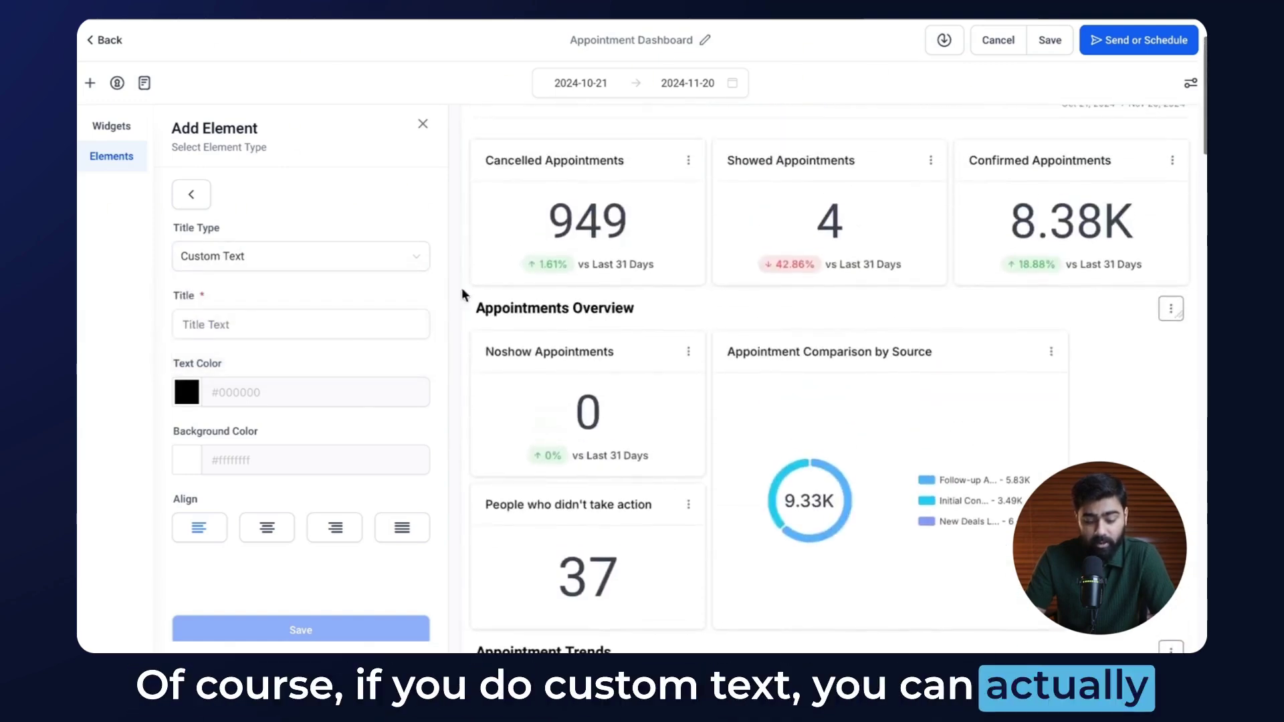
pyautogui.click(249, 323)
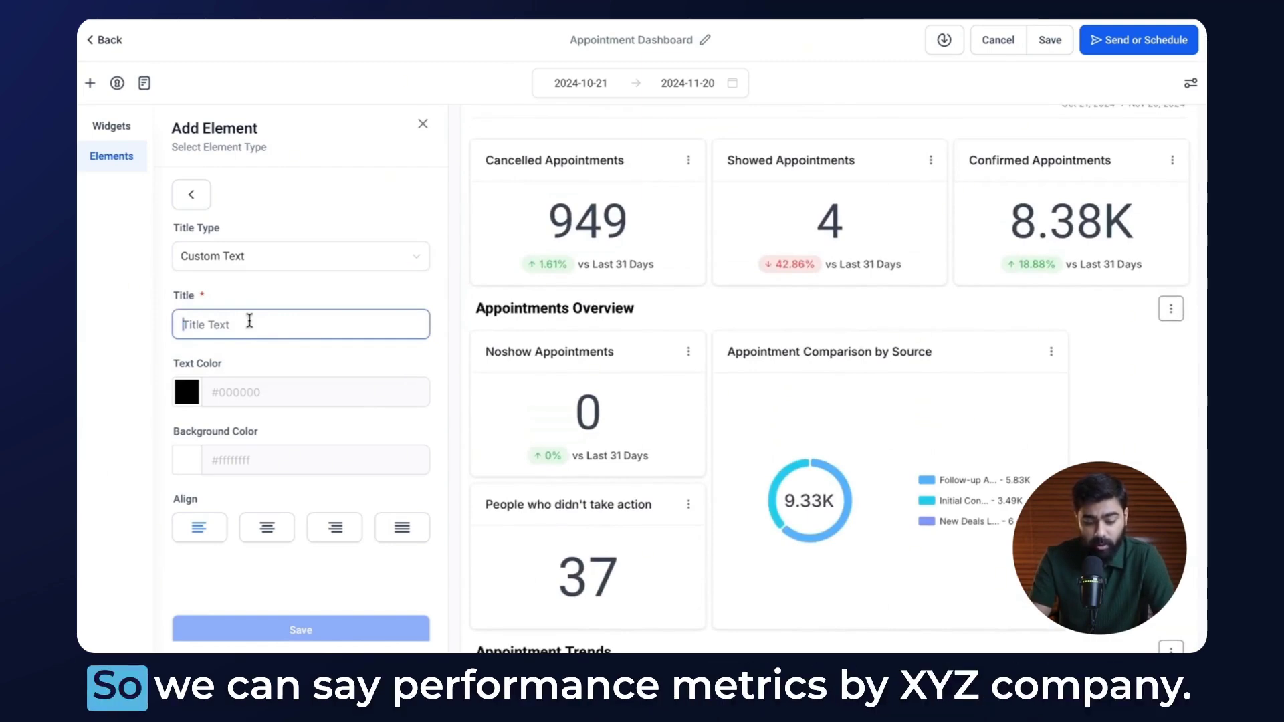
pyautogui.write('Performance ')
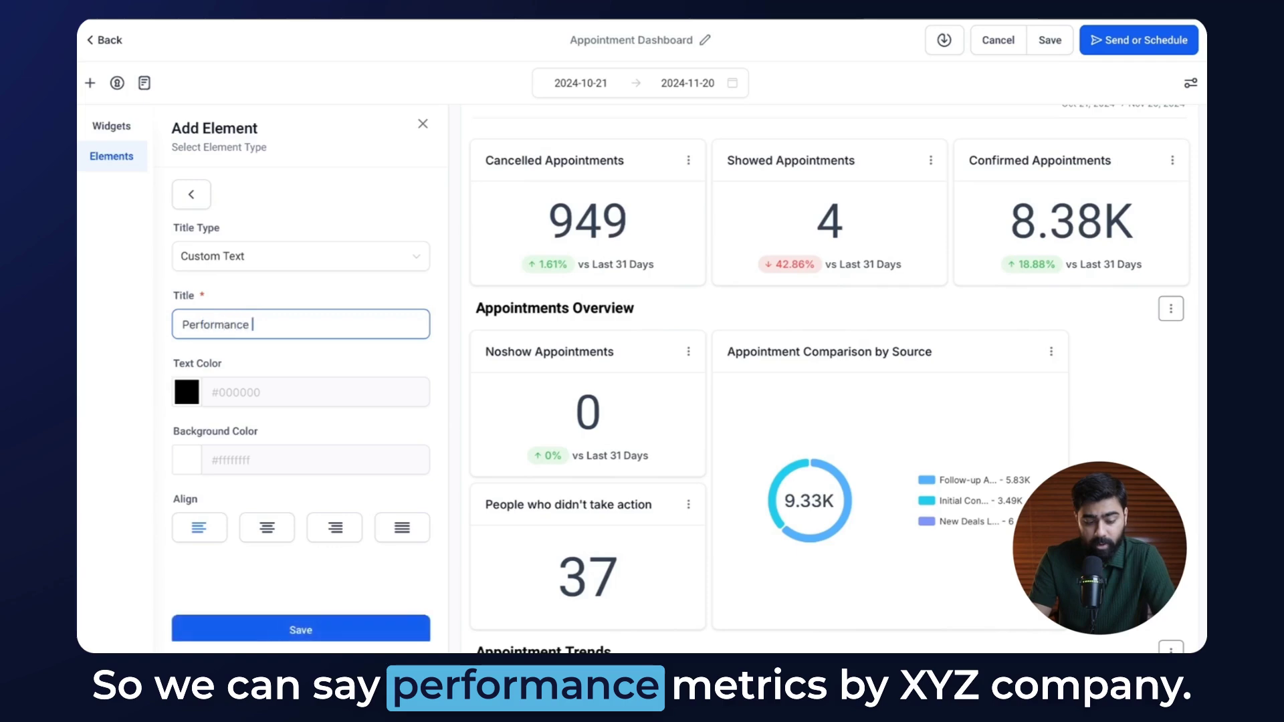
pyautogui.write('Metrics by ')
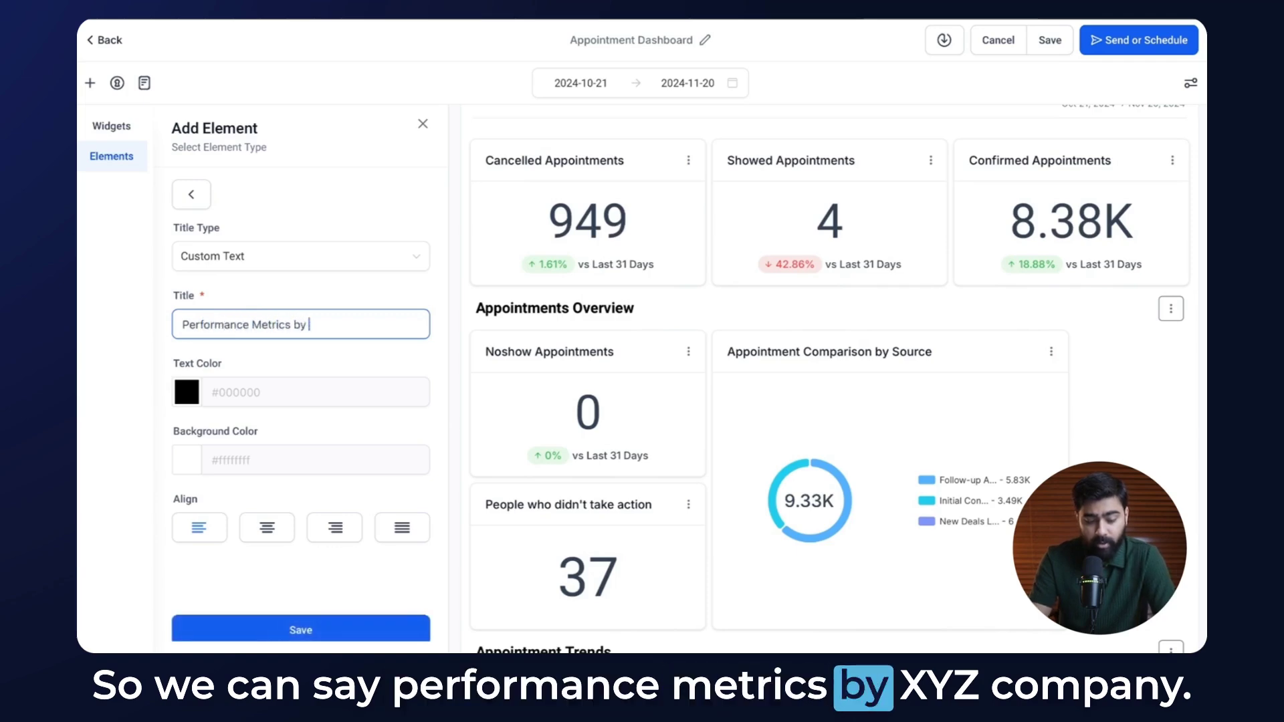
pyautogui.write('XYZ Company')
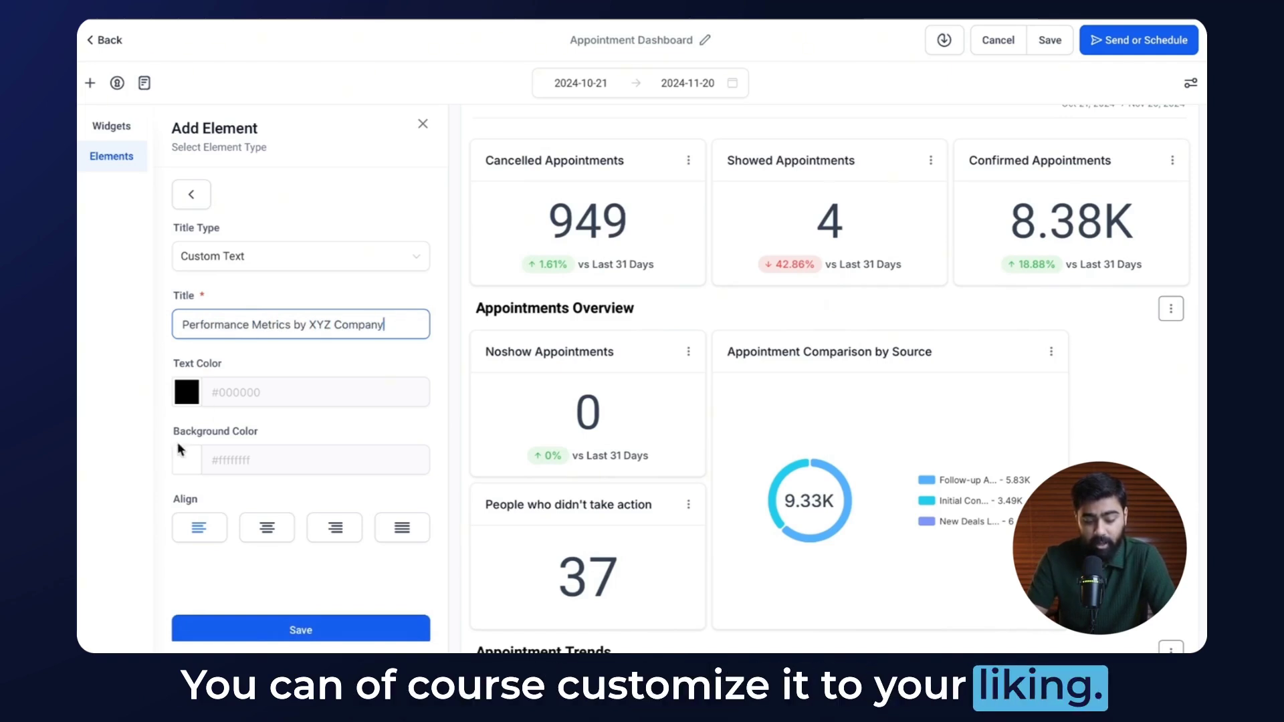
pyautogui.click(261, 502)
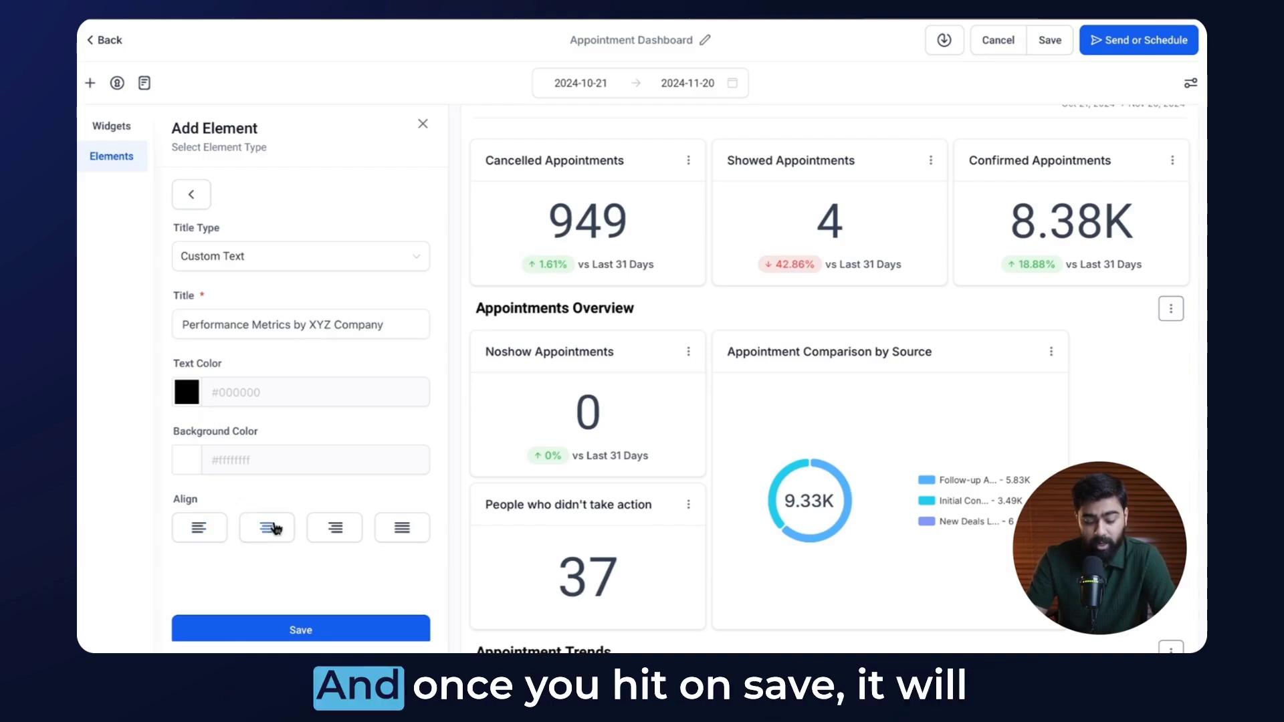
# - Save the centred title and position it above the three appointment metric cards
pyautogui.click(337, 632)
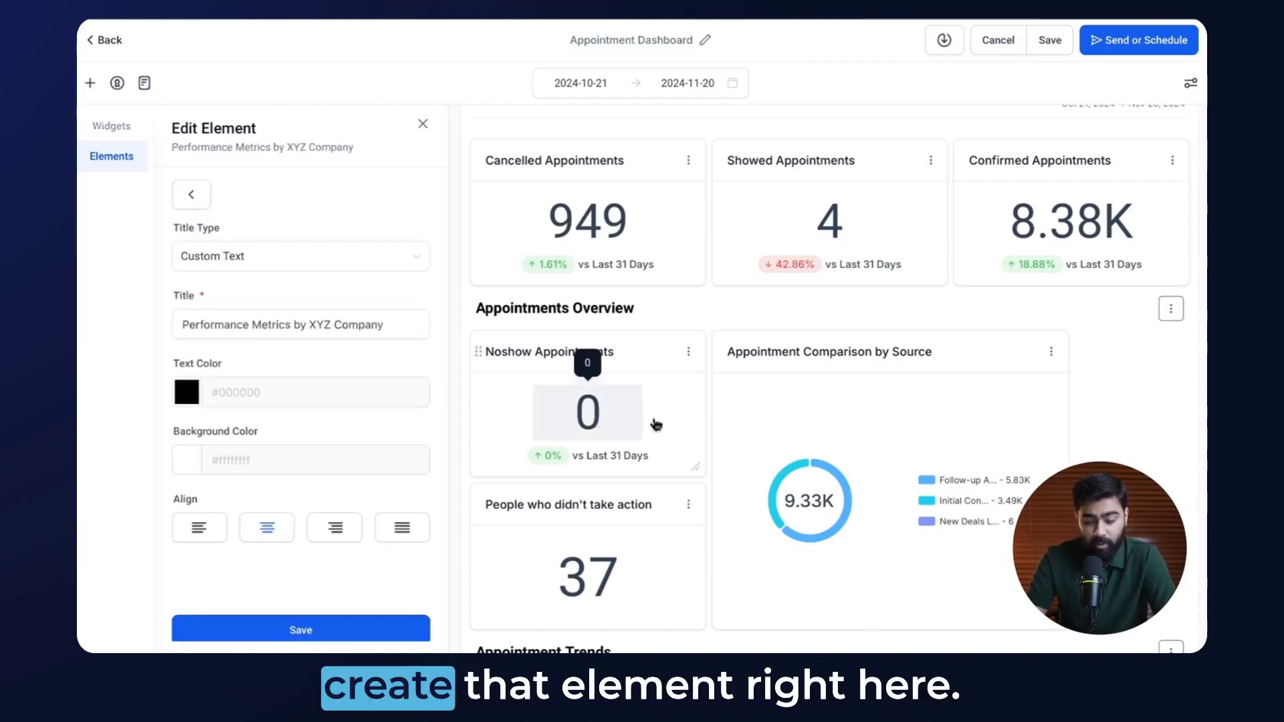
pyautogui.scroll(-3, 688, 441)
pyautogui.scroll(1, 676, 462)
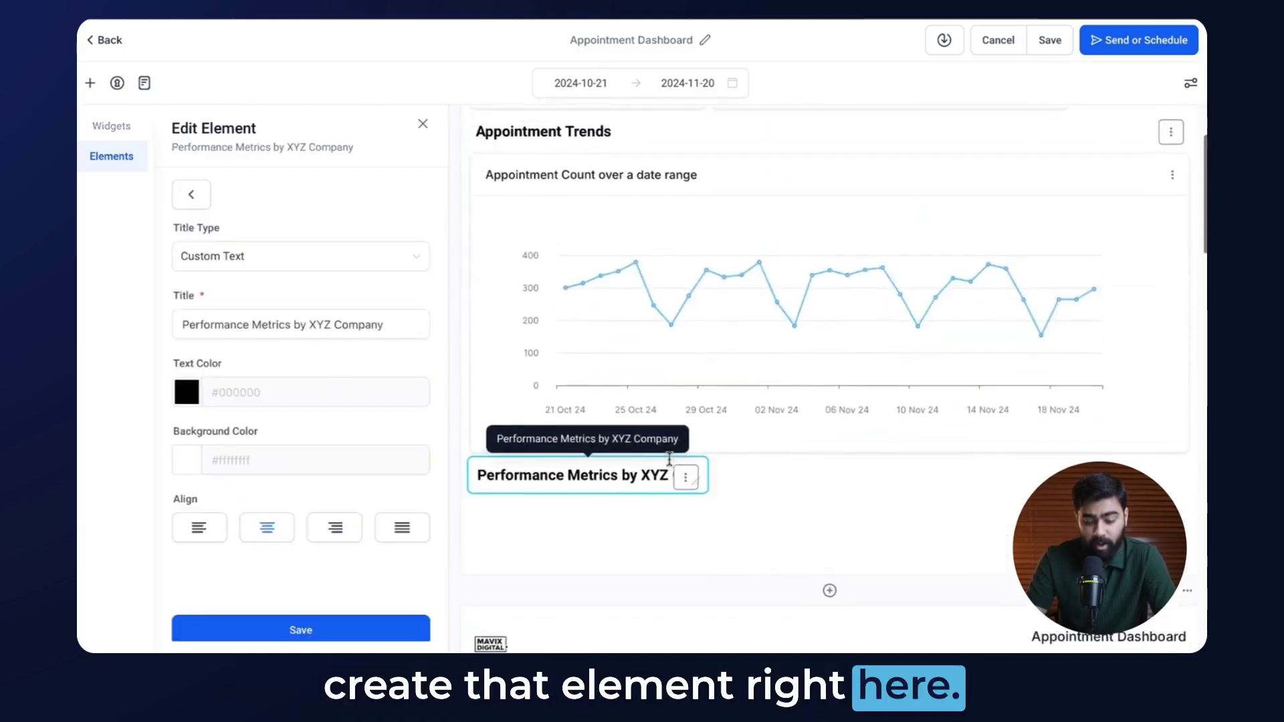
pyautogui.moveTo(637, 490); pyautogui.dragTo(787, 168)
pyautogui.scroll(5, 740, 433)
pyautogui.scroll(-3, 740, 433)
pyautogui.moveTo(695, 488); pyautogui.dragTo(730, 261)
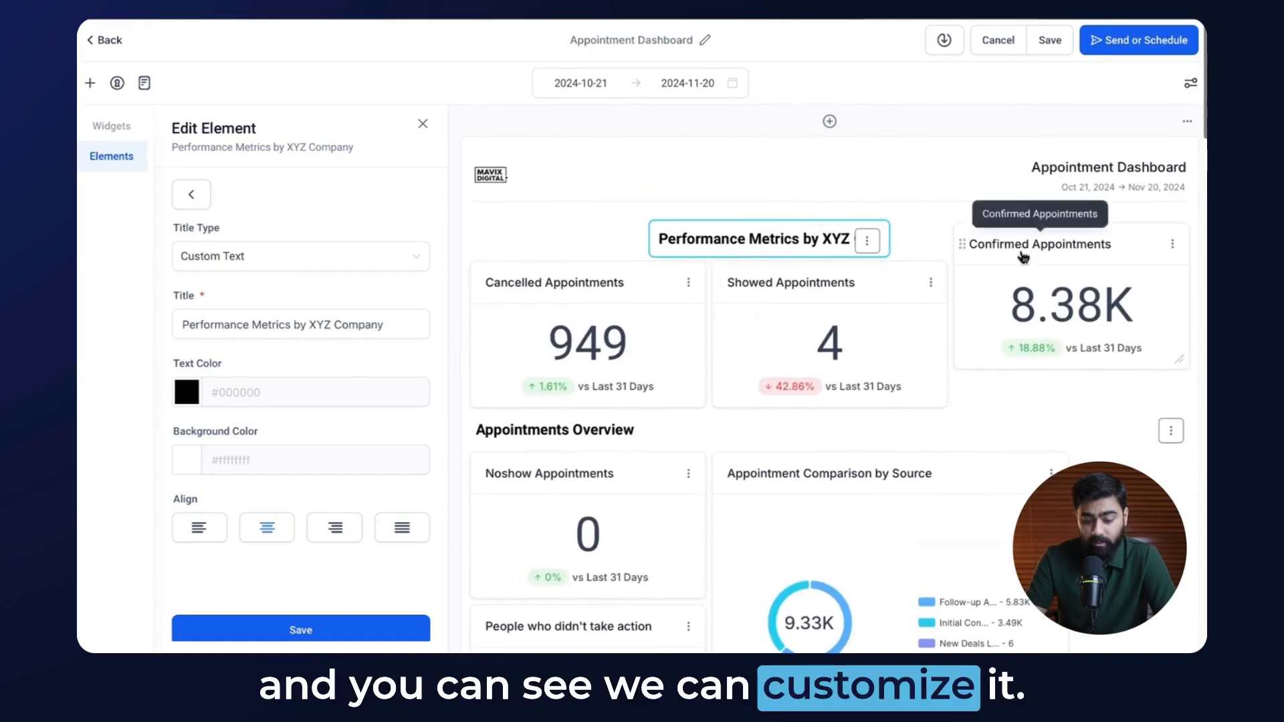
pyautogui.moveTo(747, 234); pyautogui.dragTo(809, 231)
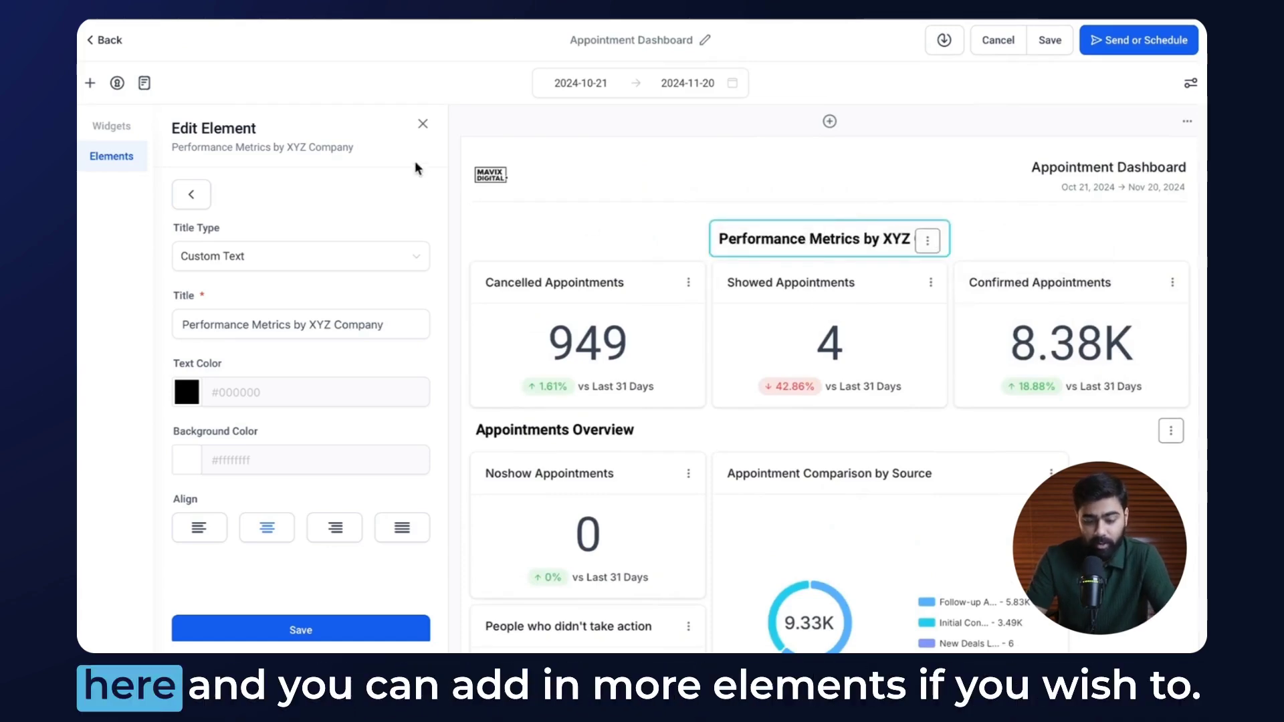
pyautogui.click(422, 124)
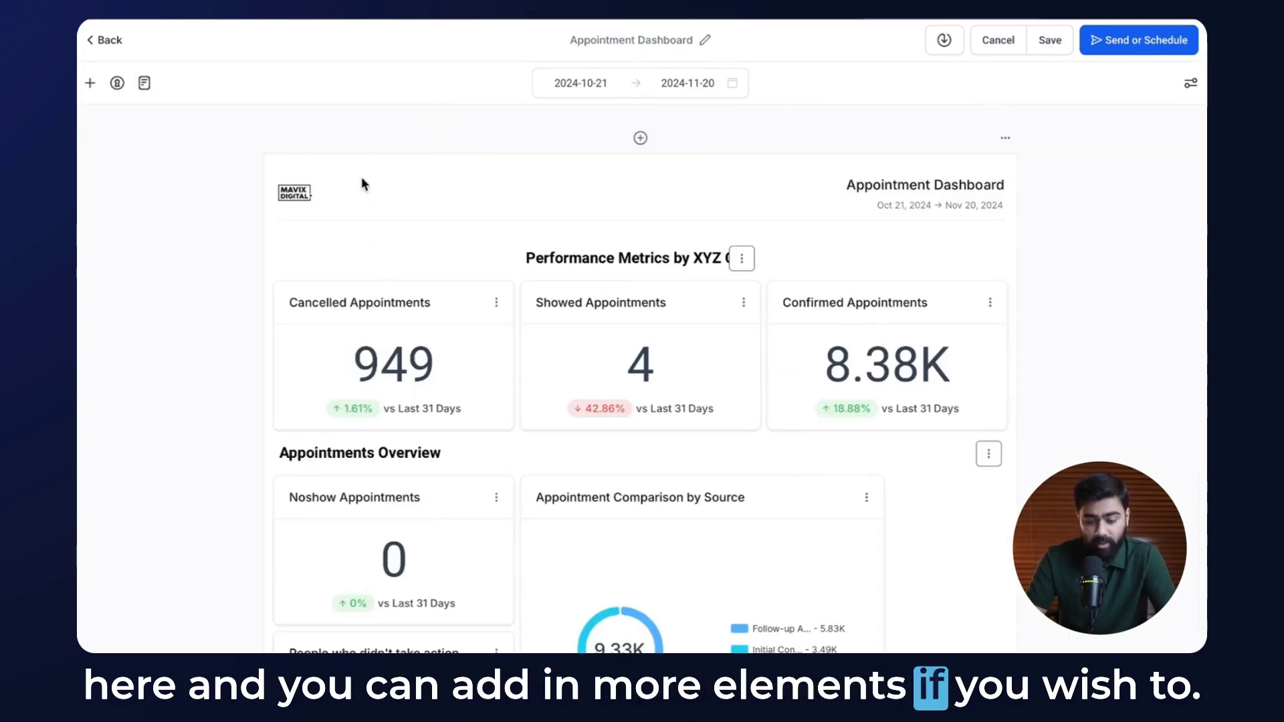
pyautogui.scroll(-1, 608, 155)
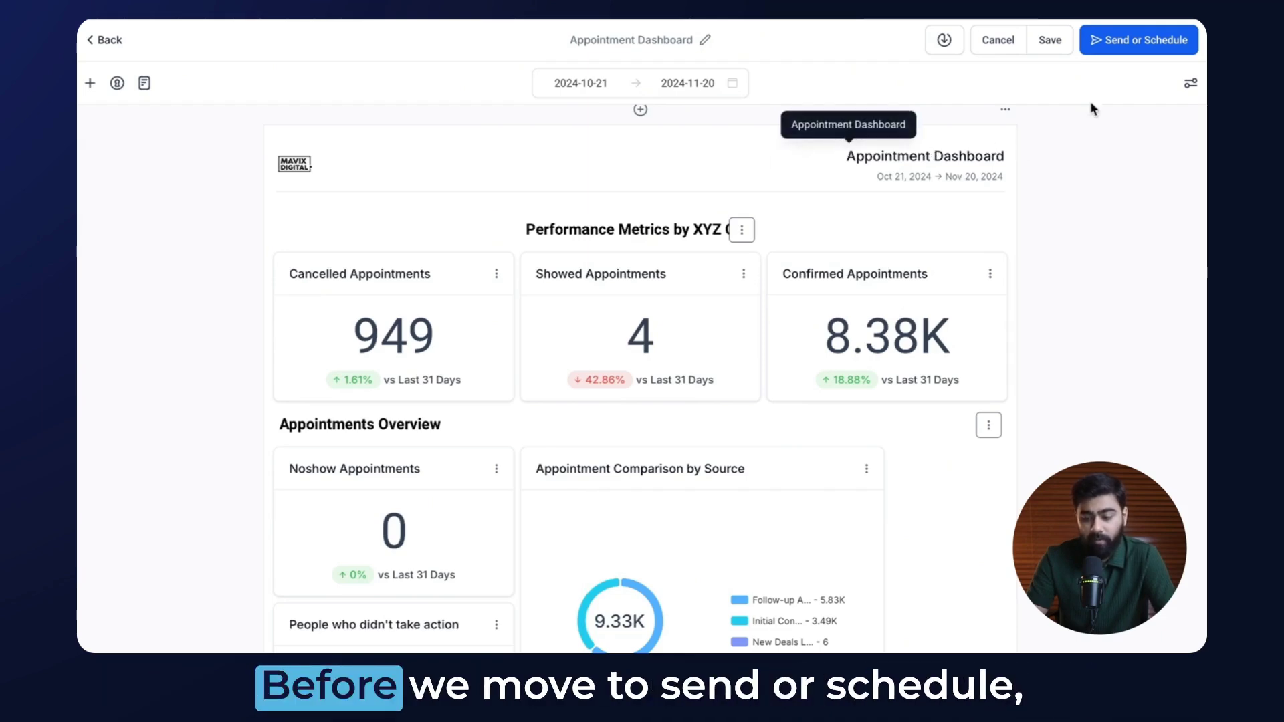
# - Set the date range to Last 7 Days and save the report as 'Appointment Report>Last 7 days'
pyautogui.click(583, 83)
pyautogui.click(712, 318)
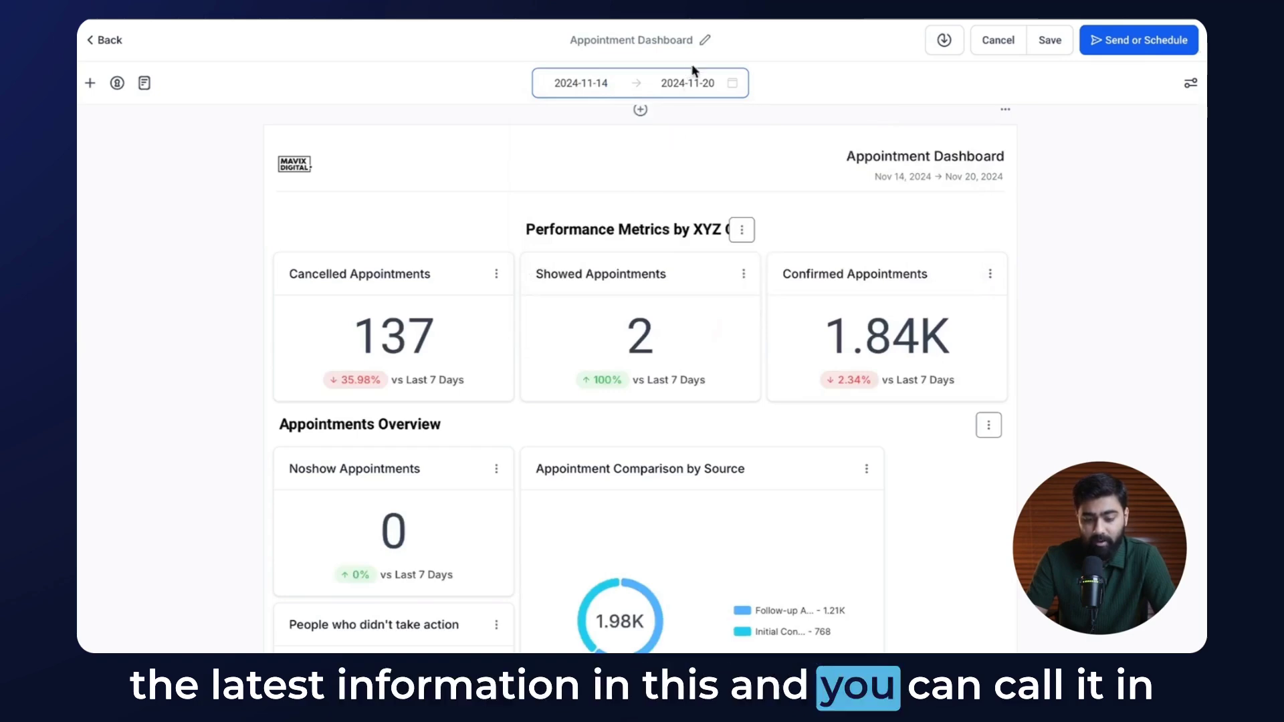
pyautogui.click(704, 40)
pyautogui.doubleClick(648, 40)
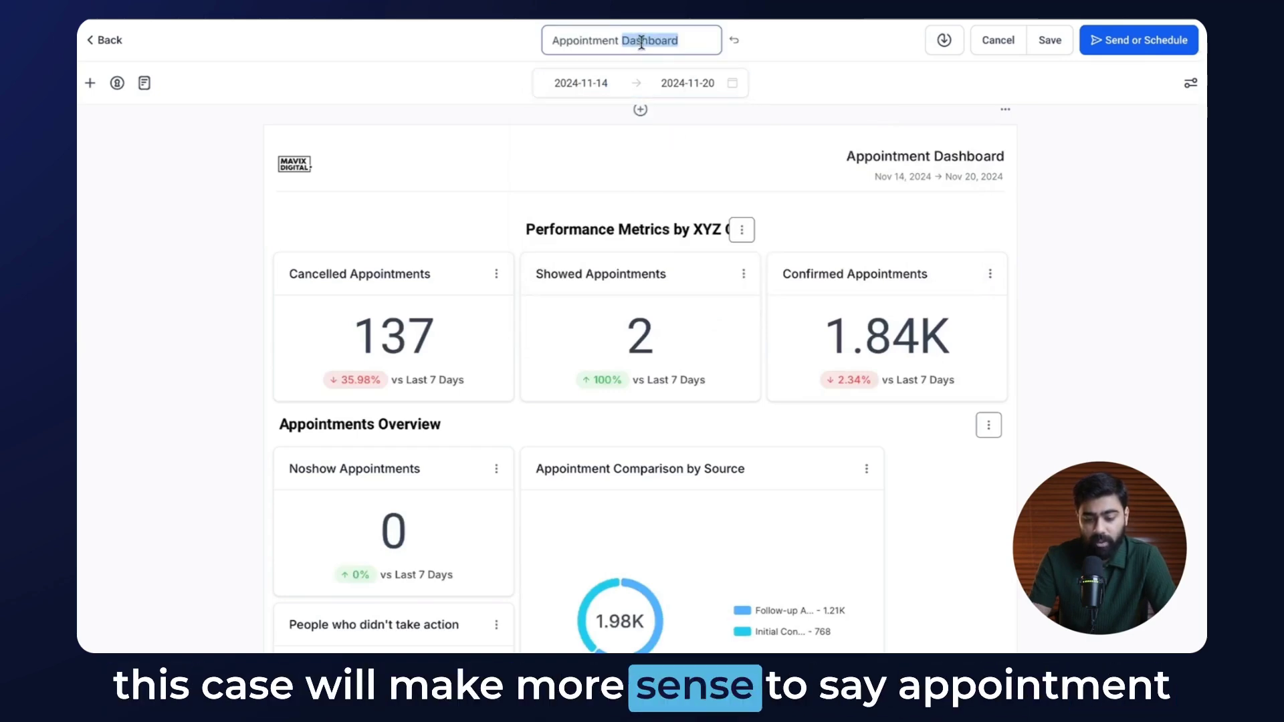
pyautogui.write('C')
pyautogui.press('BackSpace')
pyautogui.write('Report>Last')
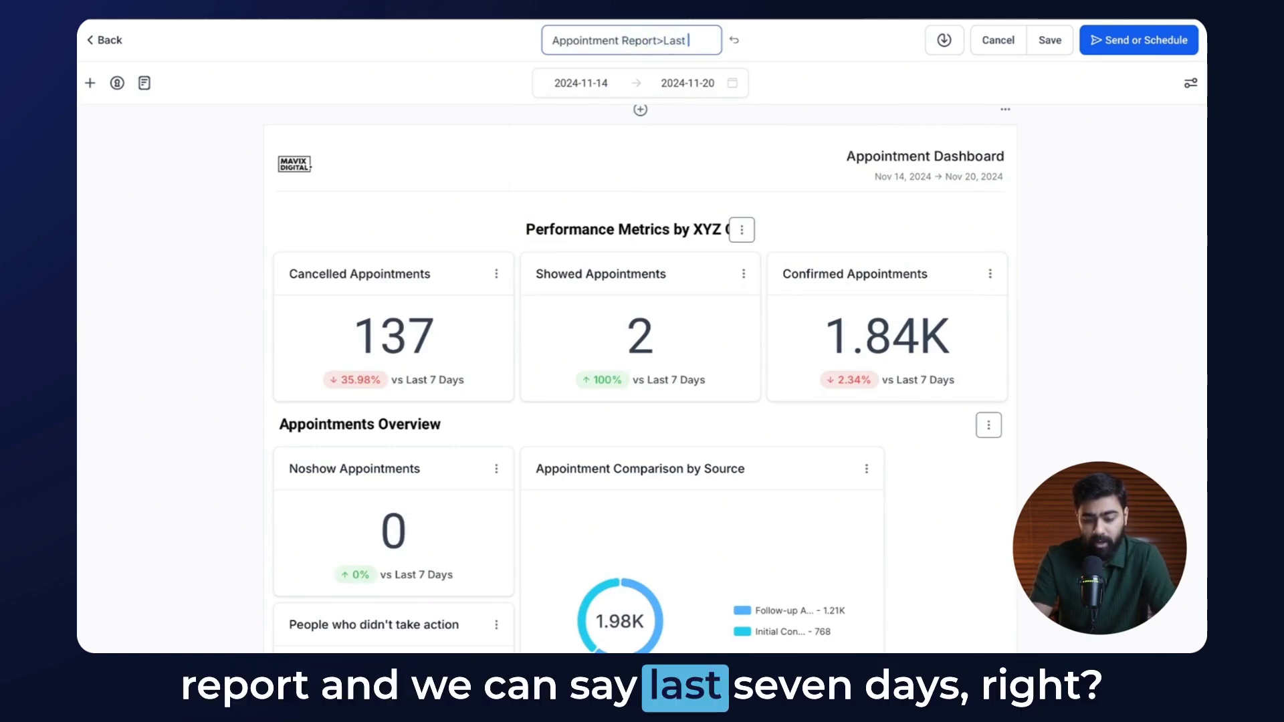
pyautogui.write(' 7 days')
pyautogui.click(779, 70)
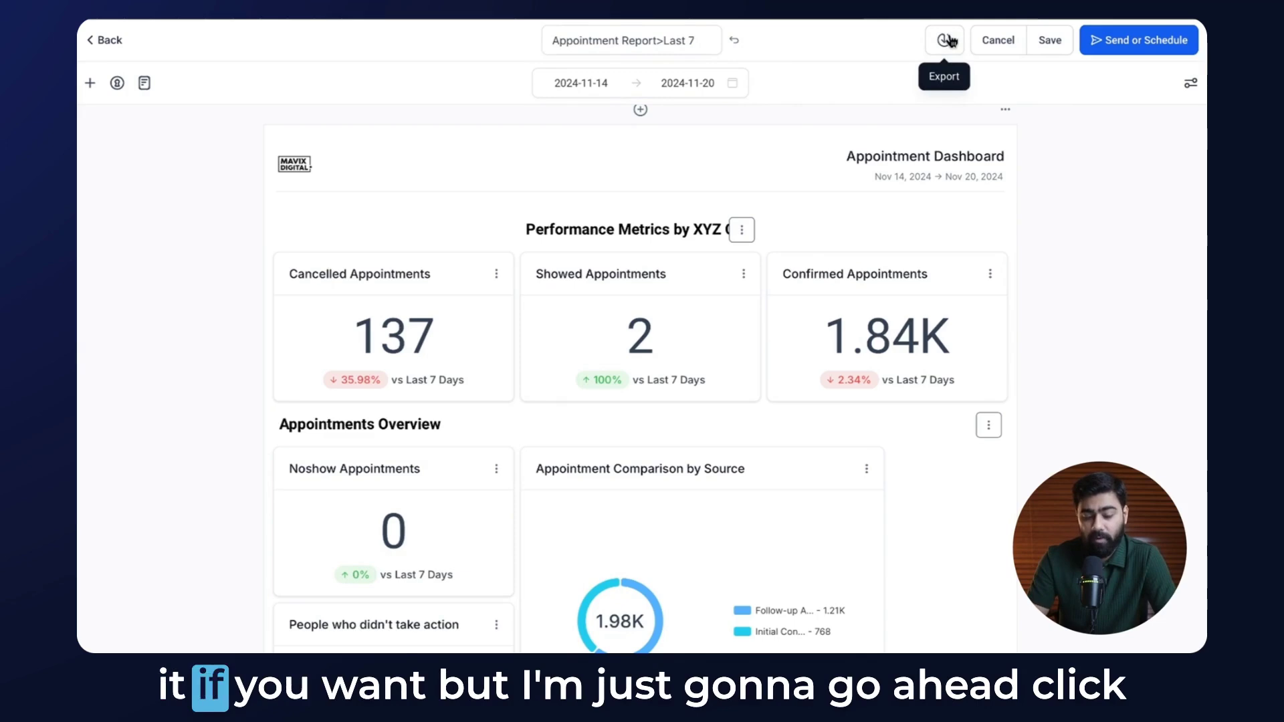
pyautogui.click(1050, 41)
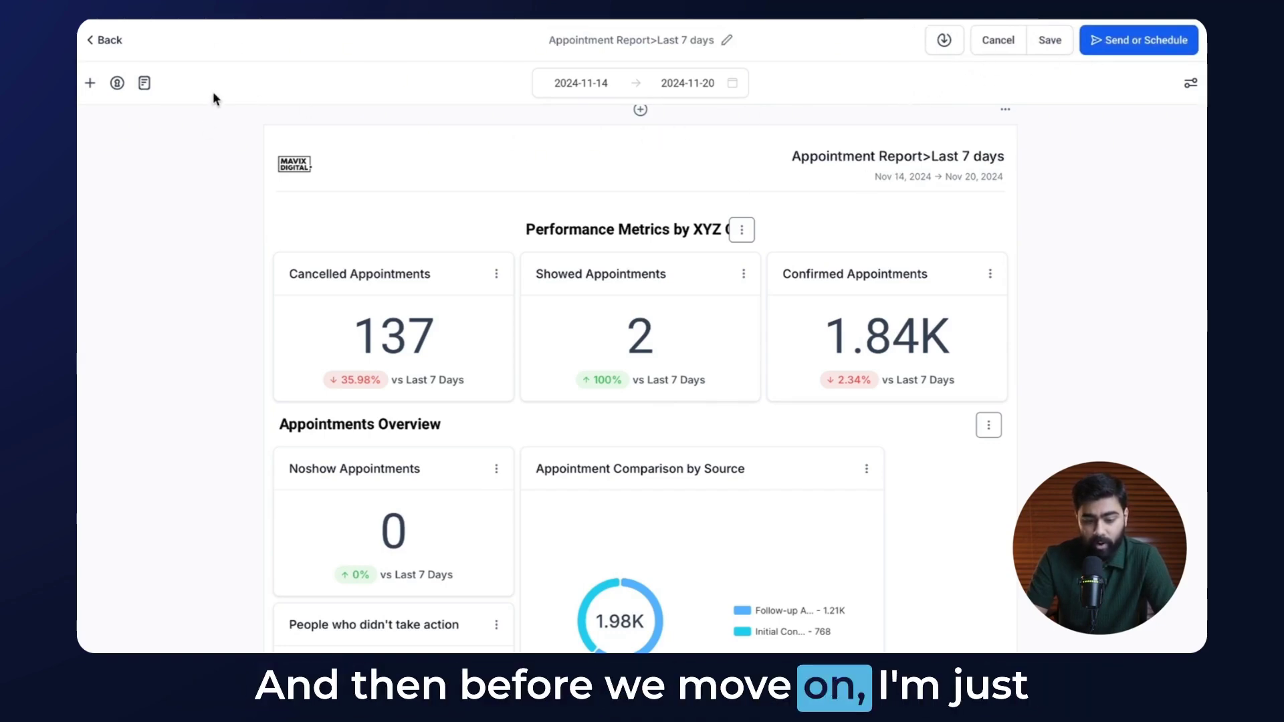
pyautogui.click(144, 83)
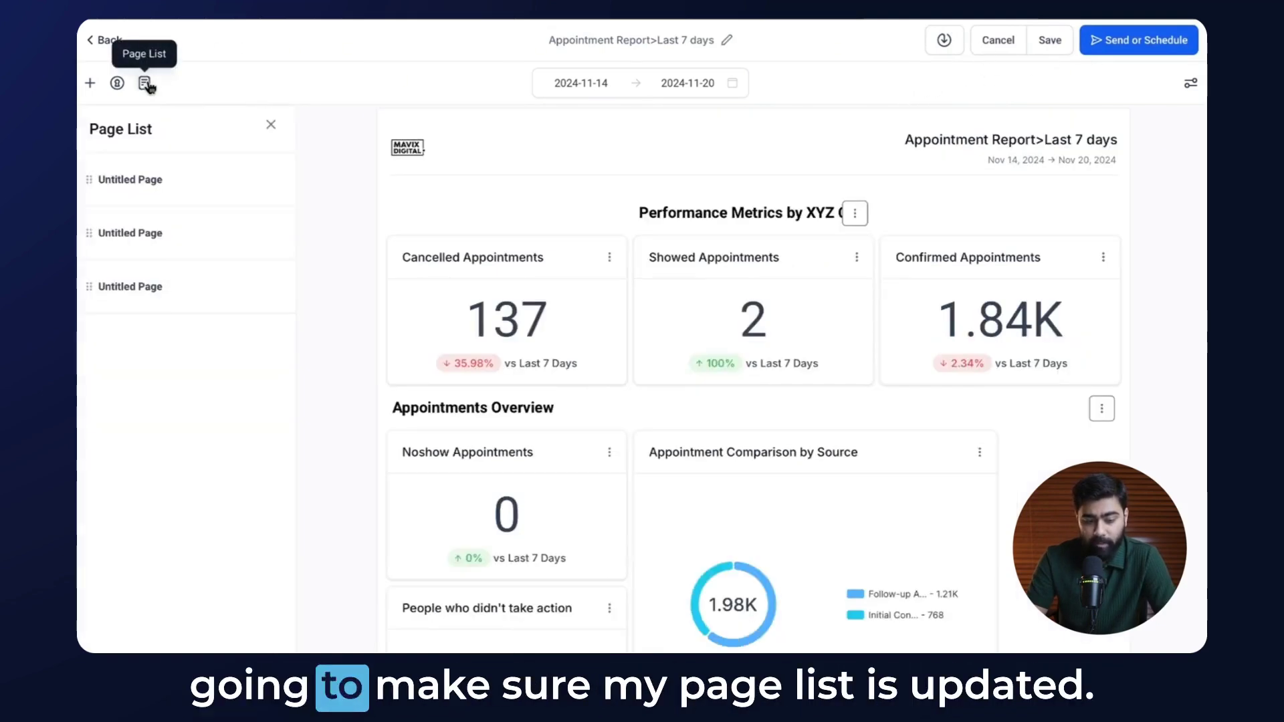
# - Rename the first report page to 'Appointment Stats'
pyautogui.click(280, 182)
pyautogui.click(262, 206)
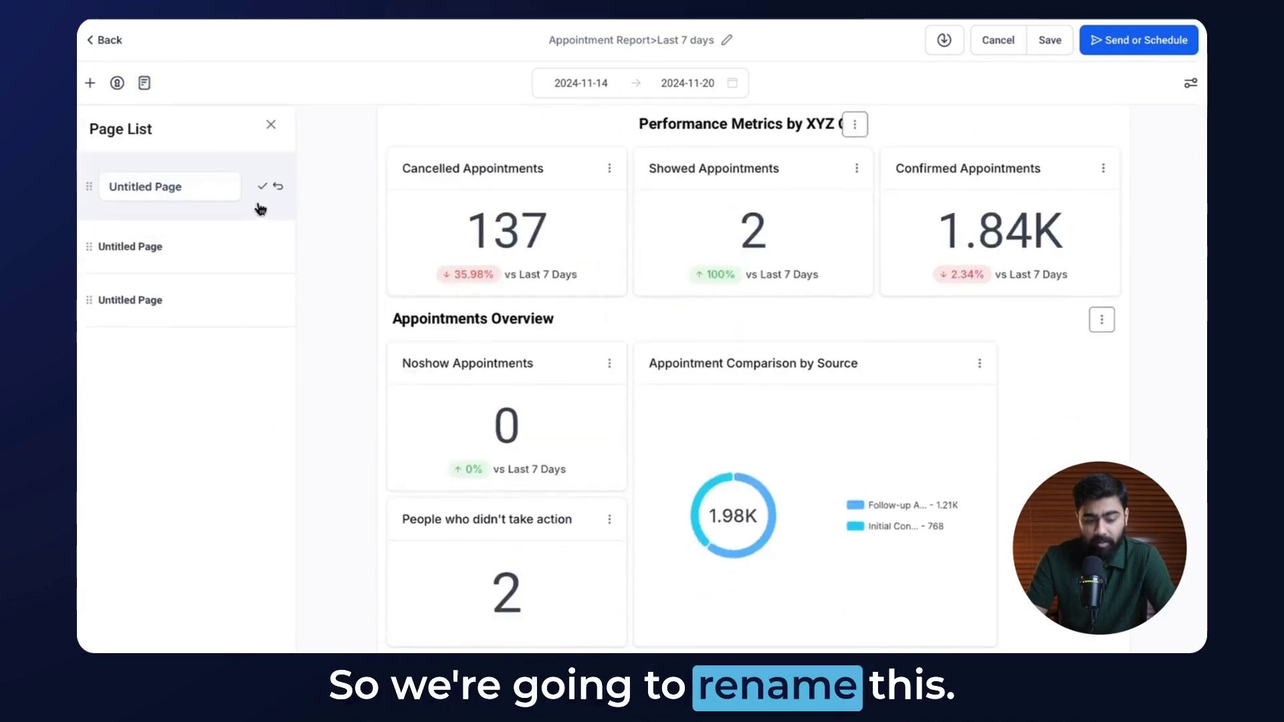
pyautogui.click(203, 186)
pyautogui.write('Appointment Stats')
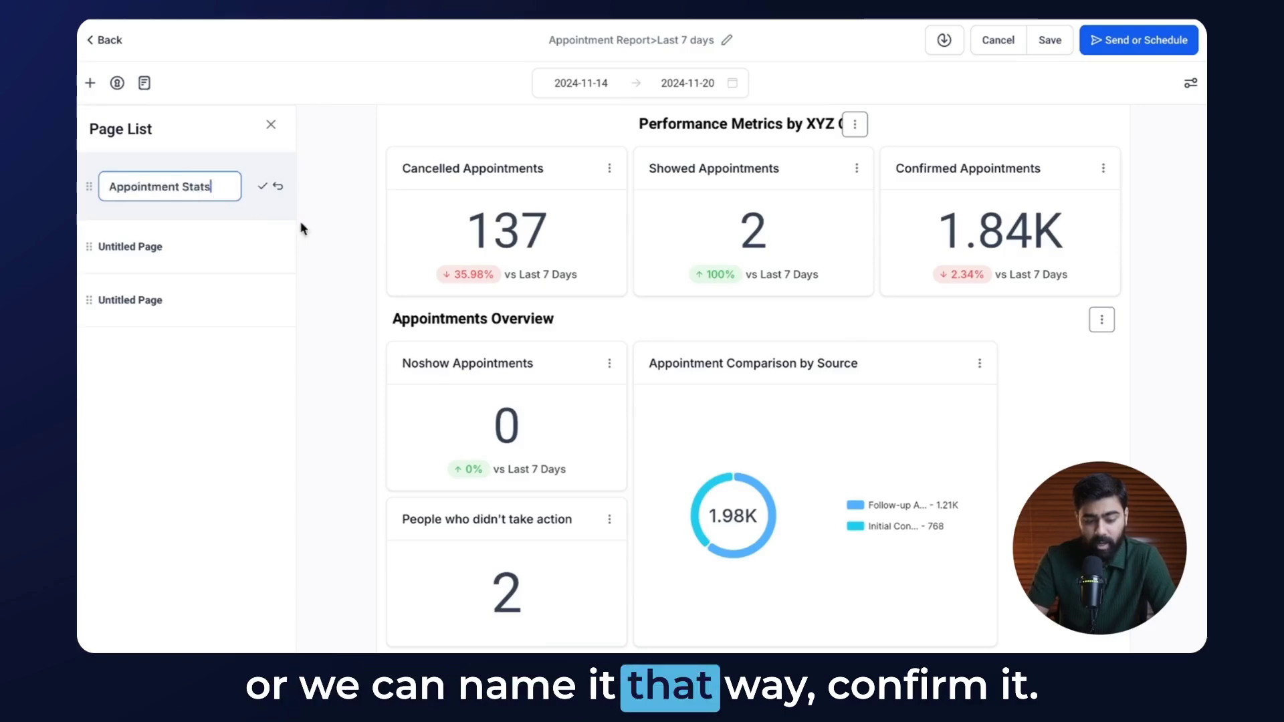
pyautogui.click(262, 186)
# - Rename the second page to 'Breakdown of Appt' and open Manage permissions
pyautogui.scroll(-4, 430, 258)
pyautogui.click(278, 233)
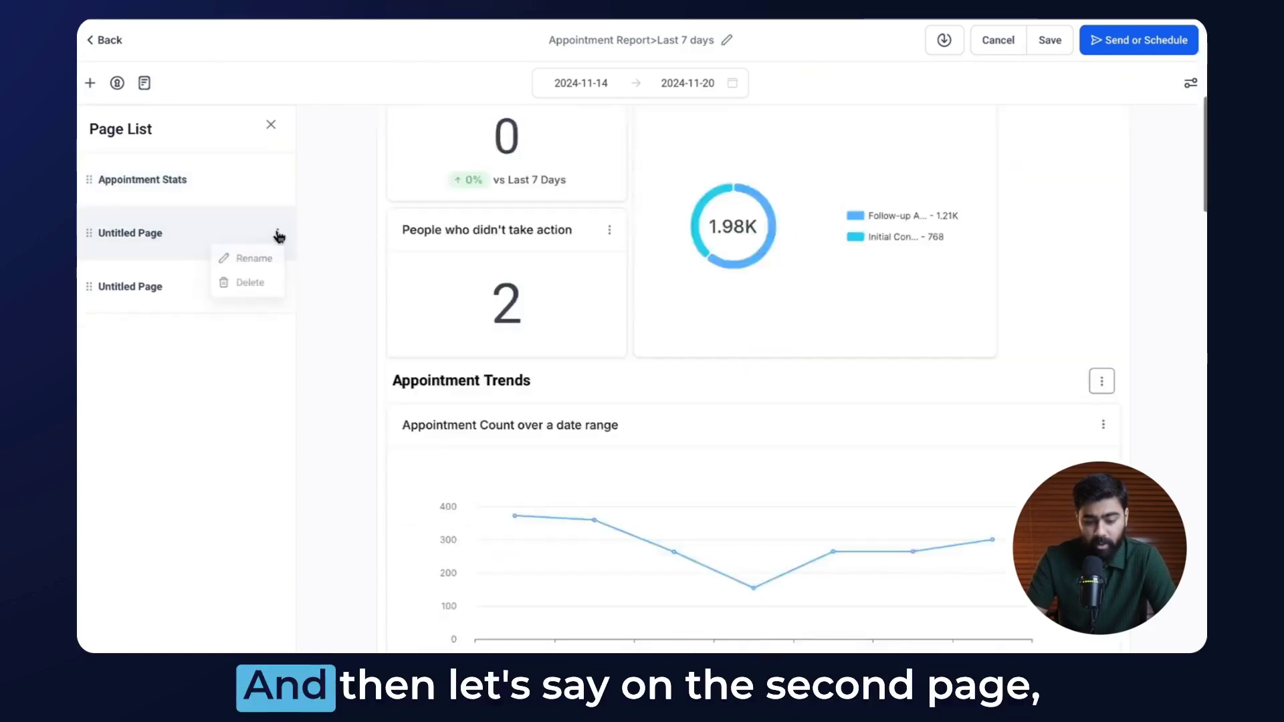
pyautogui.click(254, 259)
pyautogui.click(197, 239)
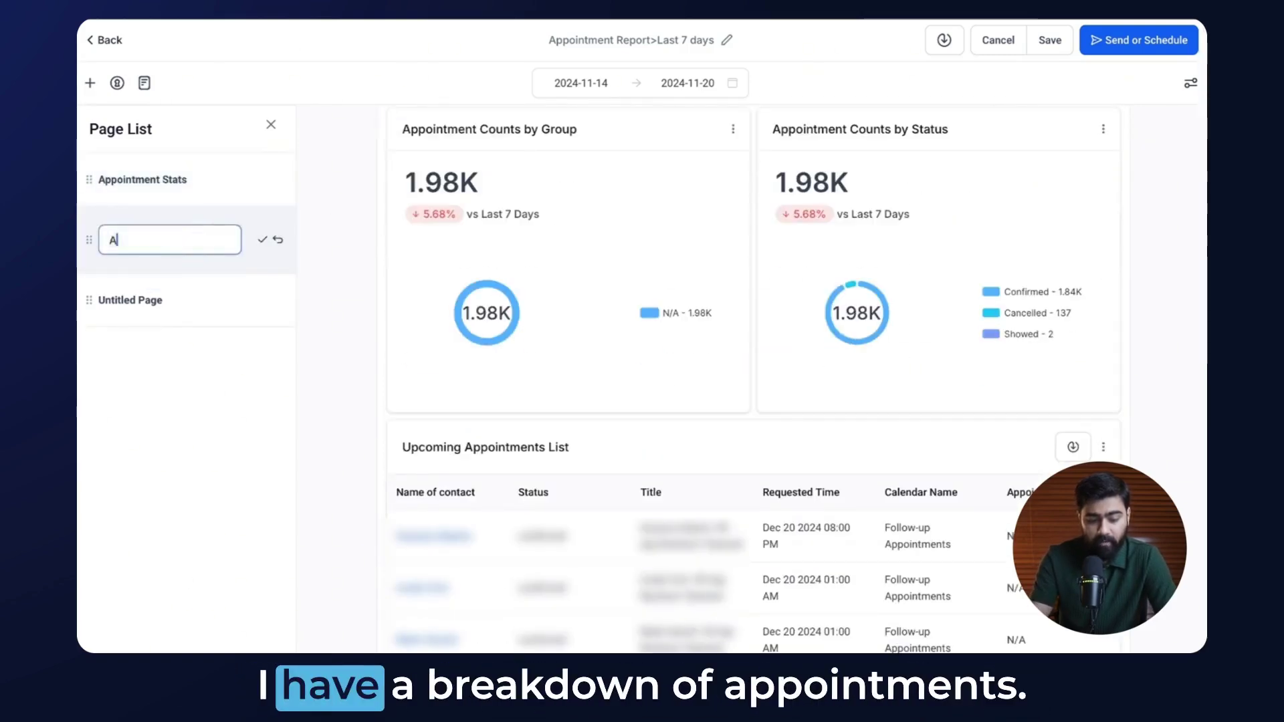
pyautogui.press('BackSpace')
pyautogui.write('Breakdown of Appts')
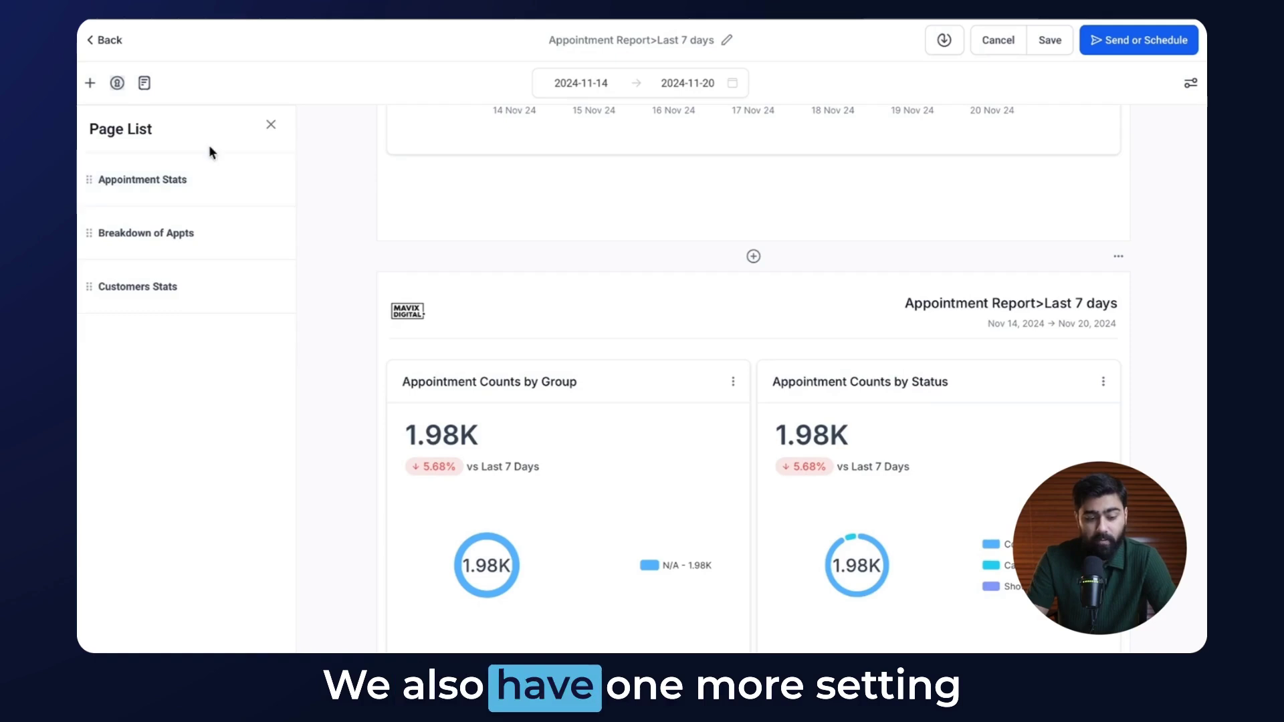
pyautogui.click(117, 83)
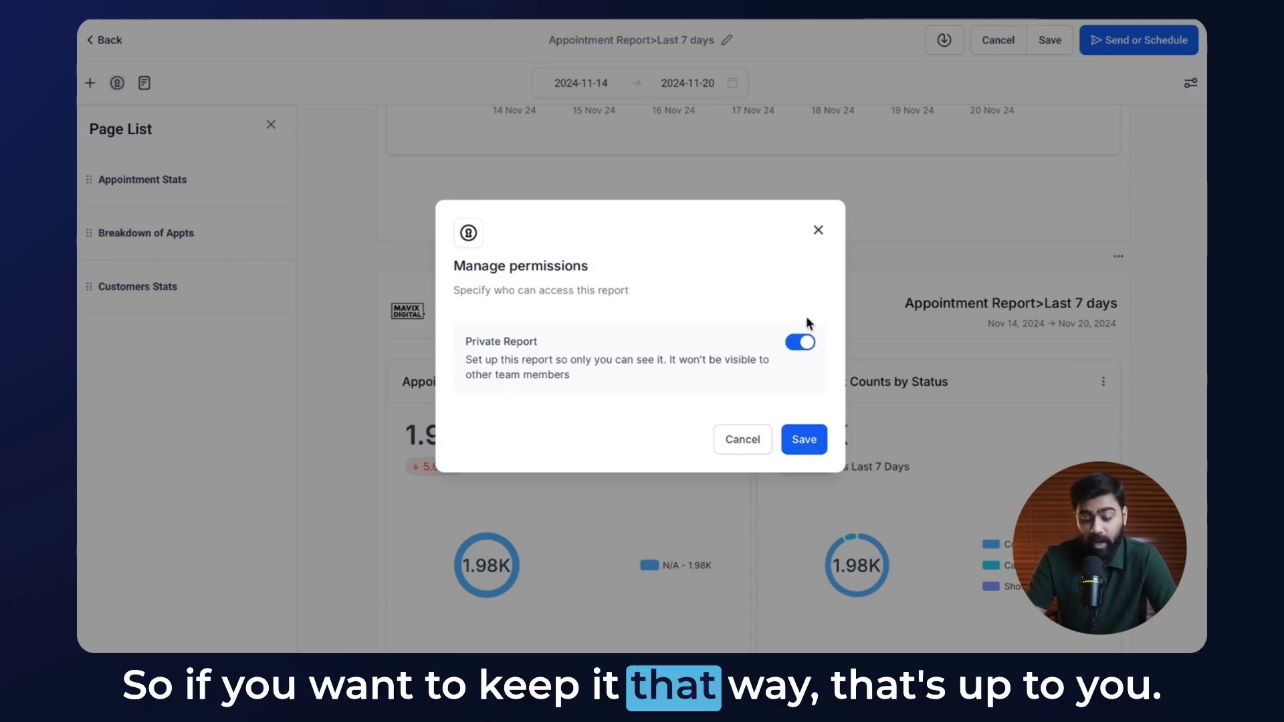
# - Save the report as private and bring up the Send or Schedule form
pyautogui.click(810, 446)
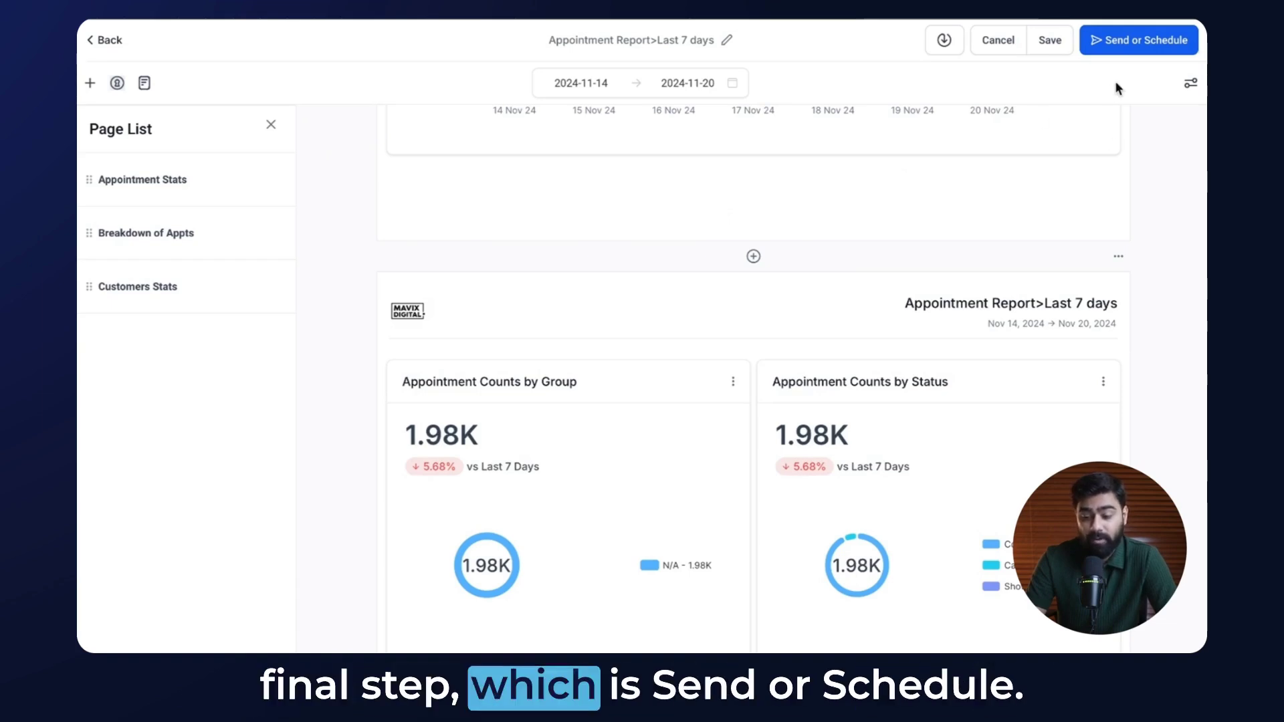
pyautogui.click(1123, 53)
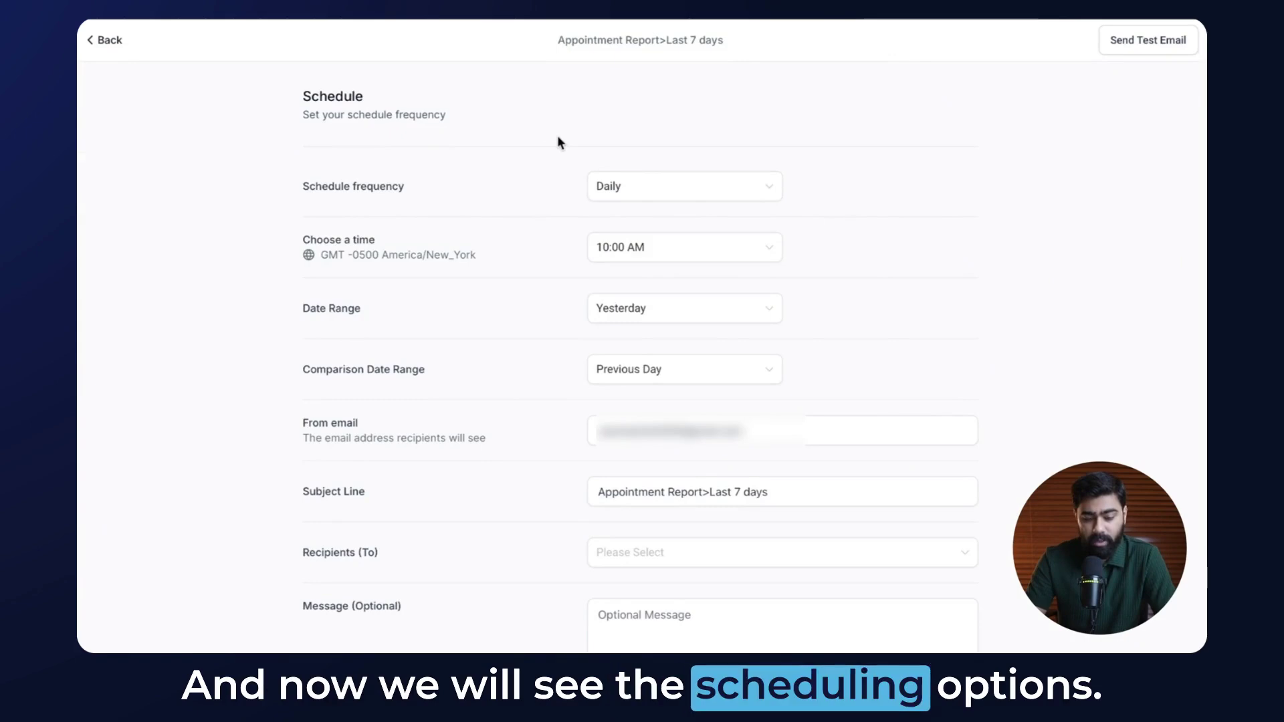
# - Schedule the report weekly on Monday at 10:00 AM for Last 7 Days, no comparison
pyautogui.click(636, 184)
pyautogui.click(618, 281)
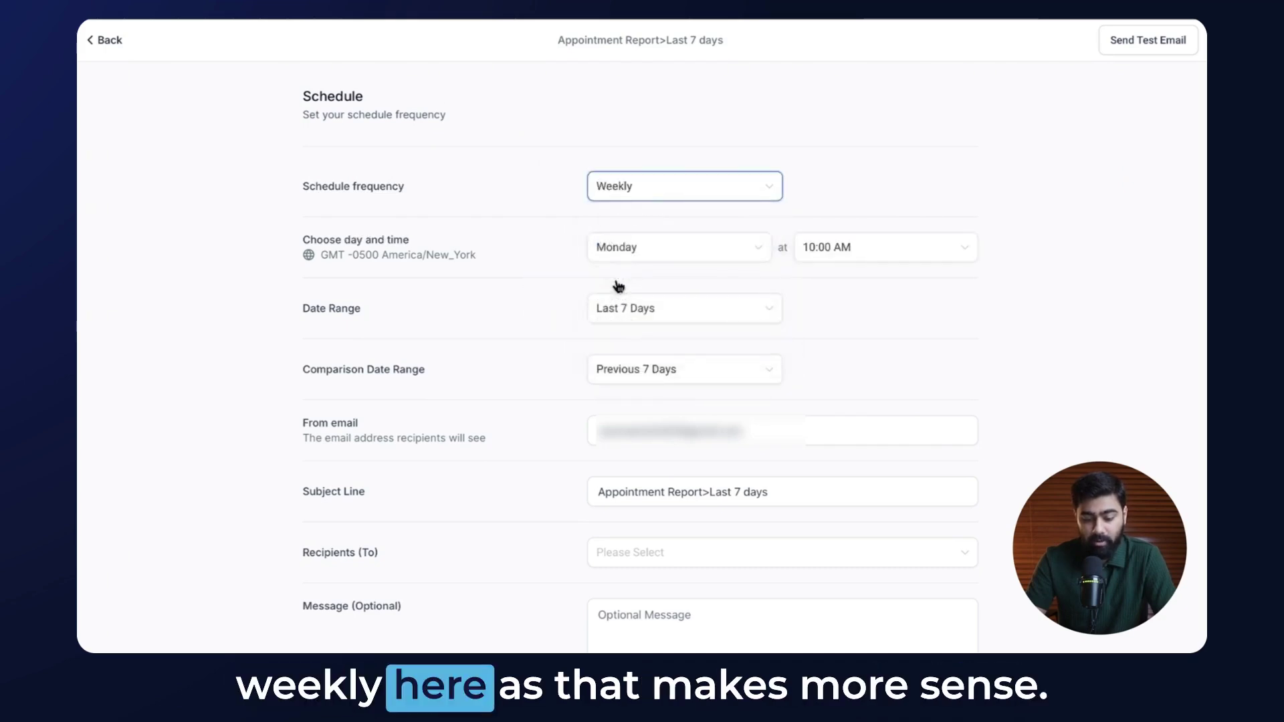
pyautogui.click(625, 249)
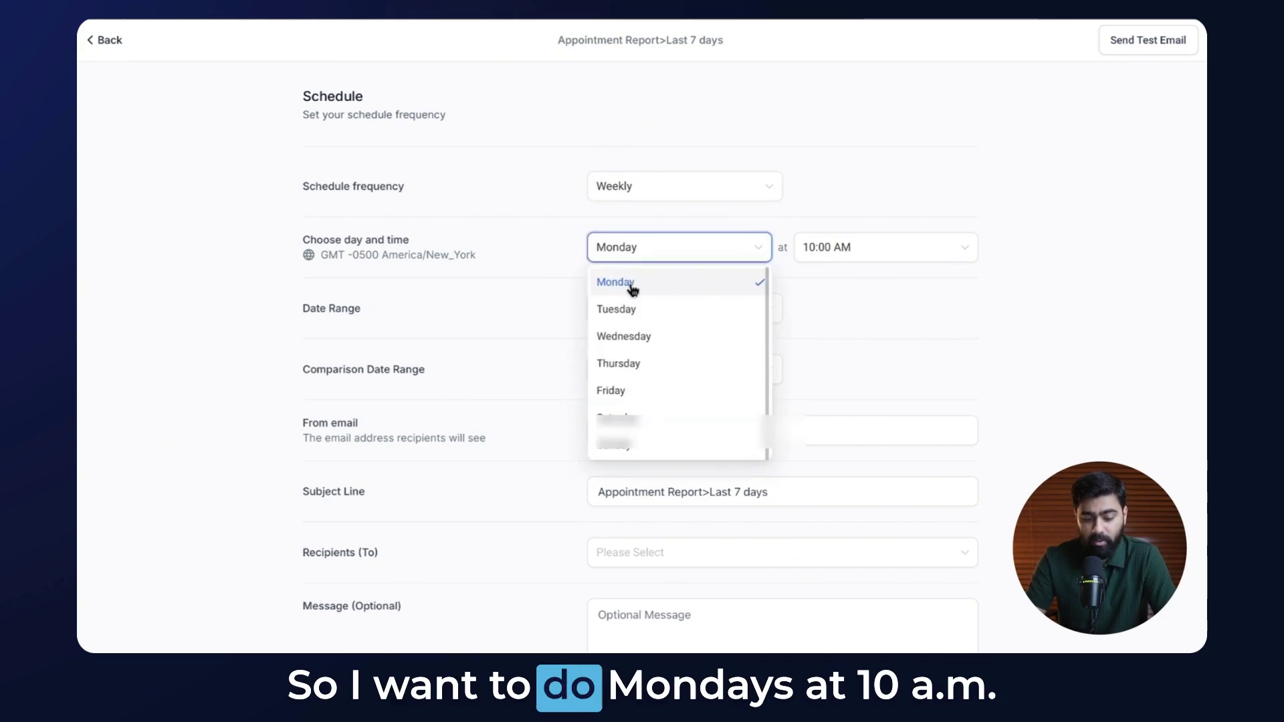
pyautogui.click(629, 282)
pyautogui.click(563, 279)
pyautogui.scroll(-1, 563, 279)
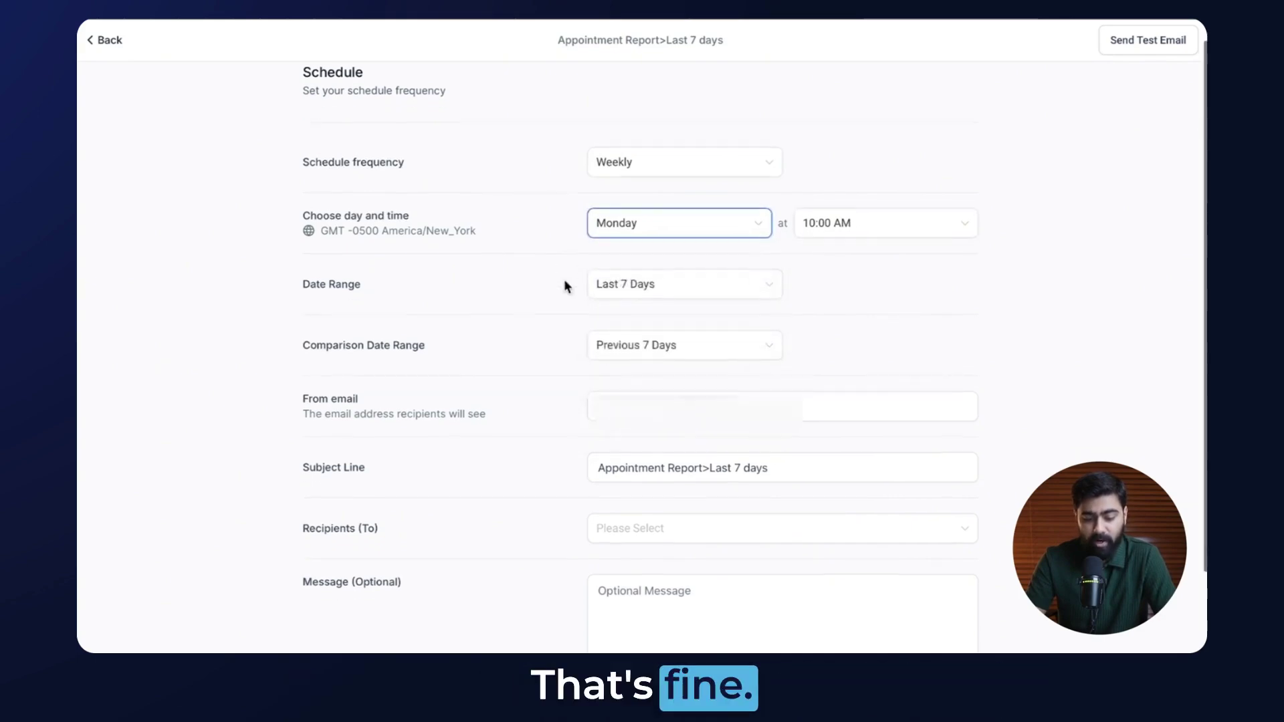
pyautogui.click(615, 287)
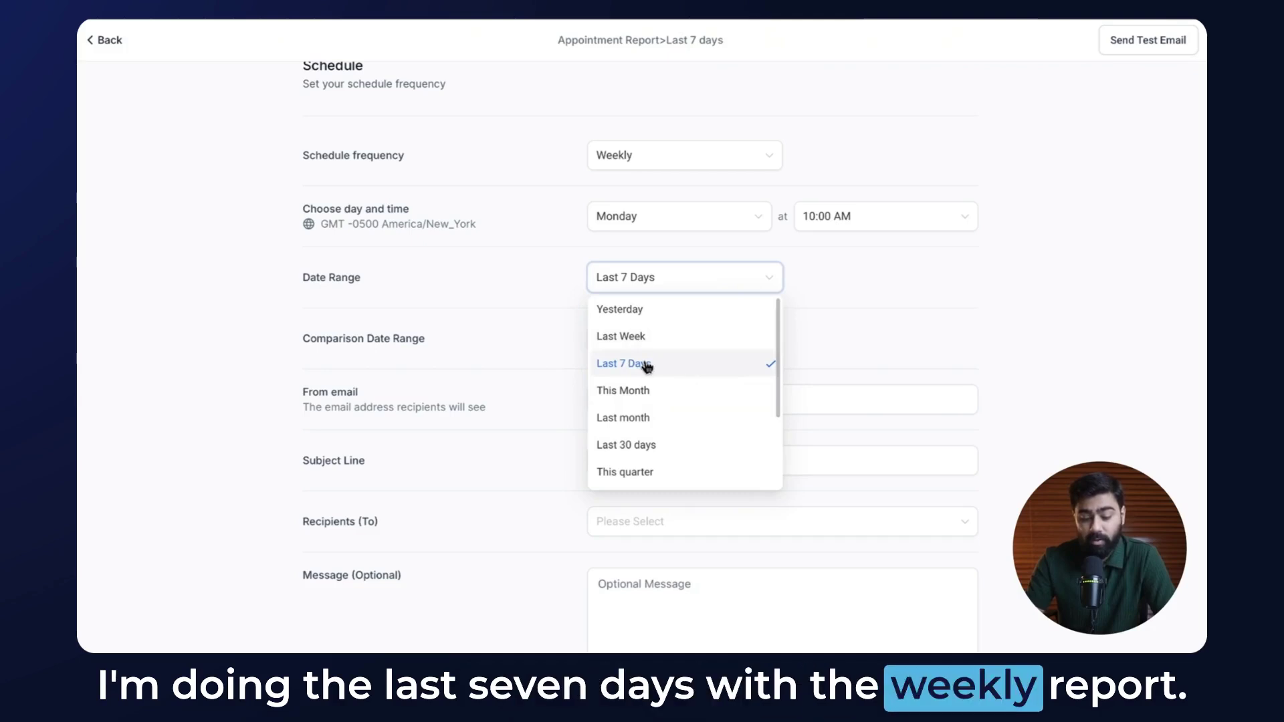
pyautogui.click(740, 361)
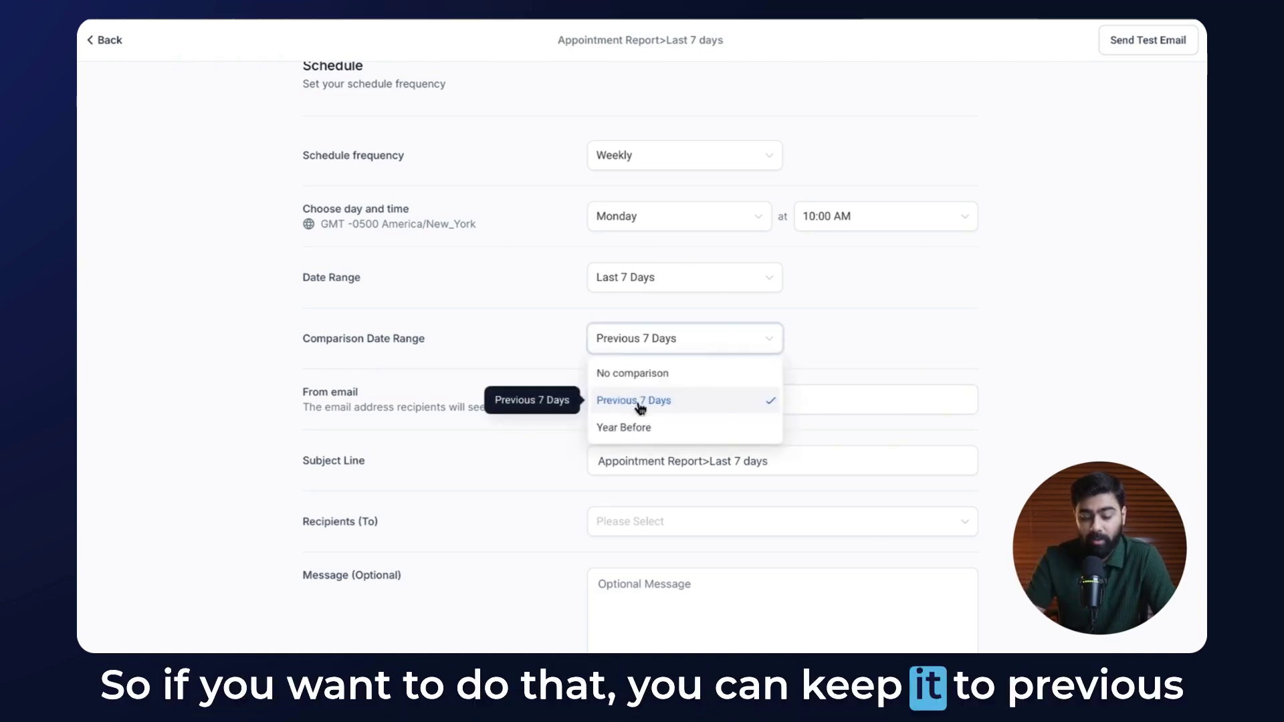
pyautogui.click(628, 379)
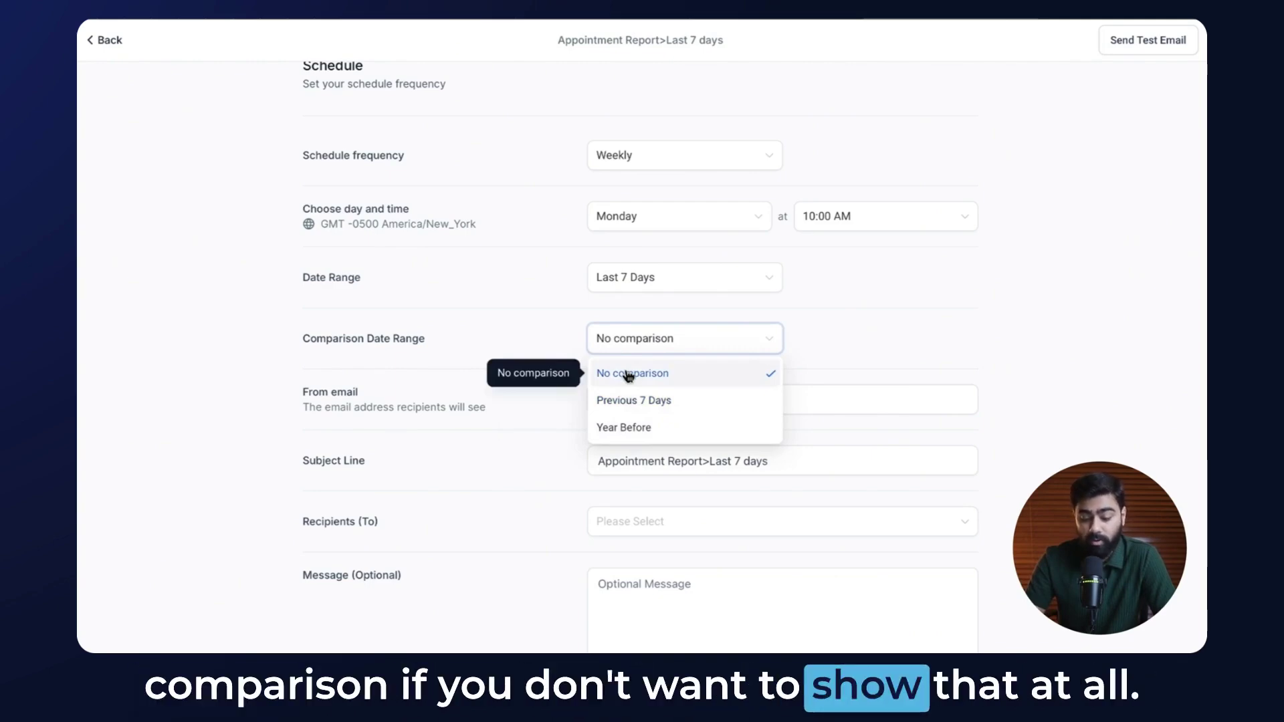
pyautogui.scroll(-1, 308, 356)
pyautogui.click(688, 359)
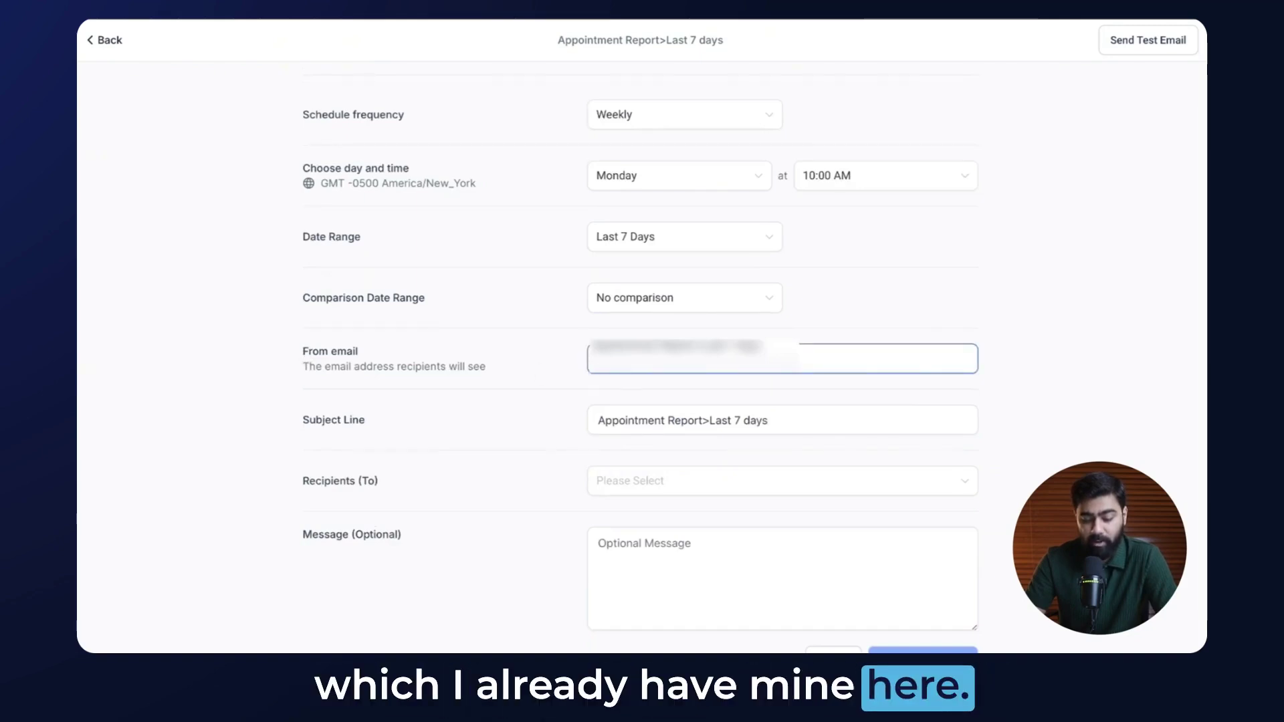
pyautogui.click(633, 424)
# - Change the subject line to 'Appointment Report Last 7 days -XYZ Company'
pyautogui.click(709, 424)
pyautogui.press('BackSpace')
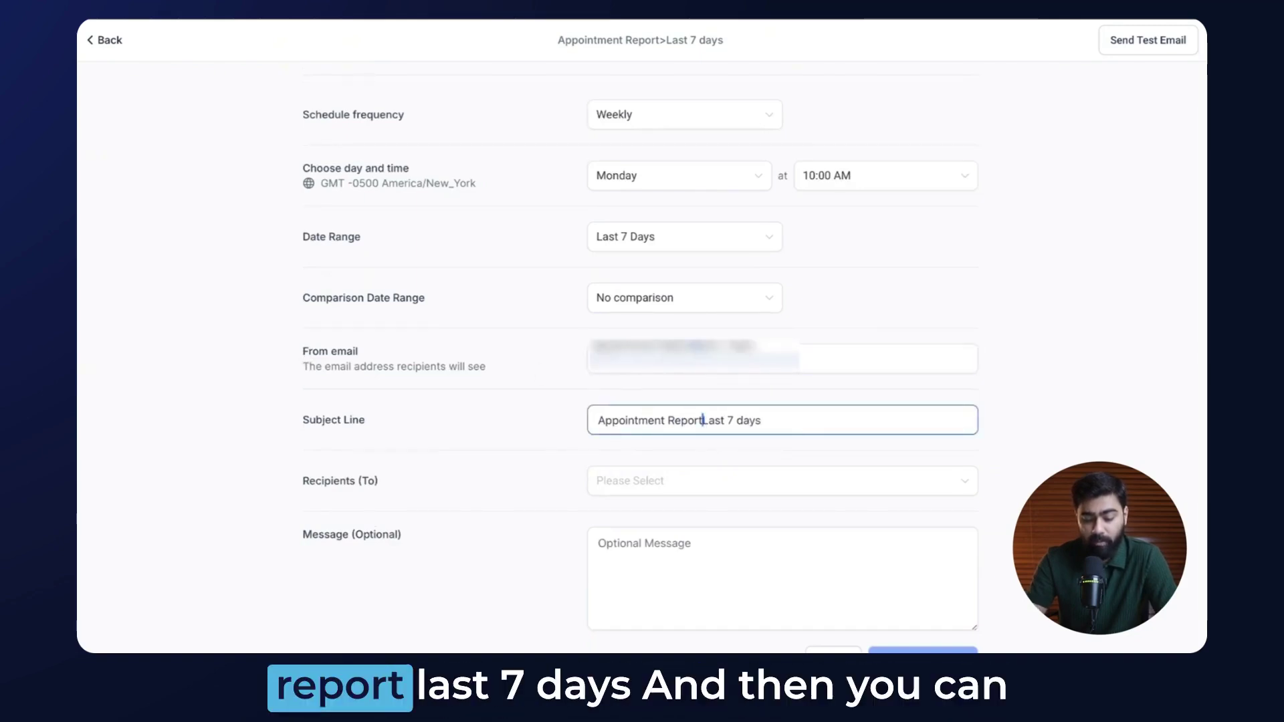
pyautogui.write('-XYZ Company')
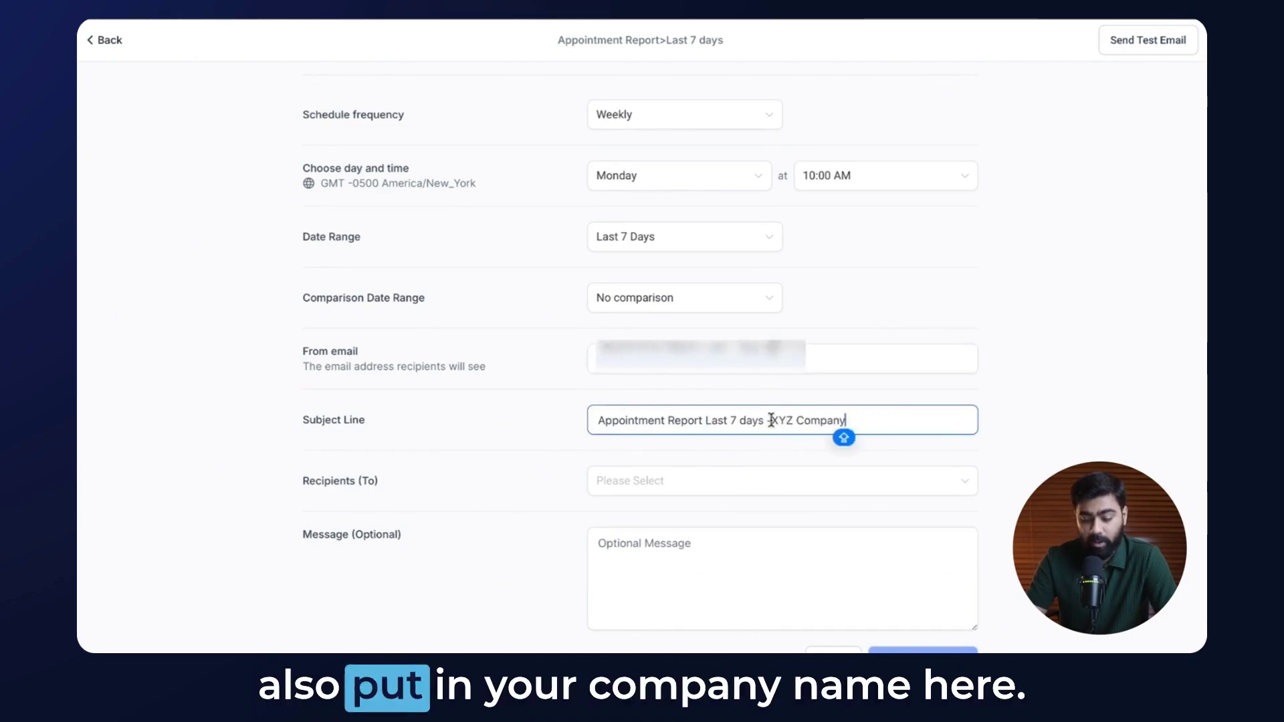
pyautogui.scroll(-1, 525, 421)
pyautogui.click(526, 424)
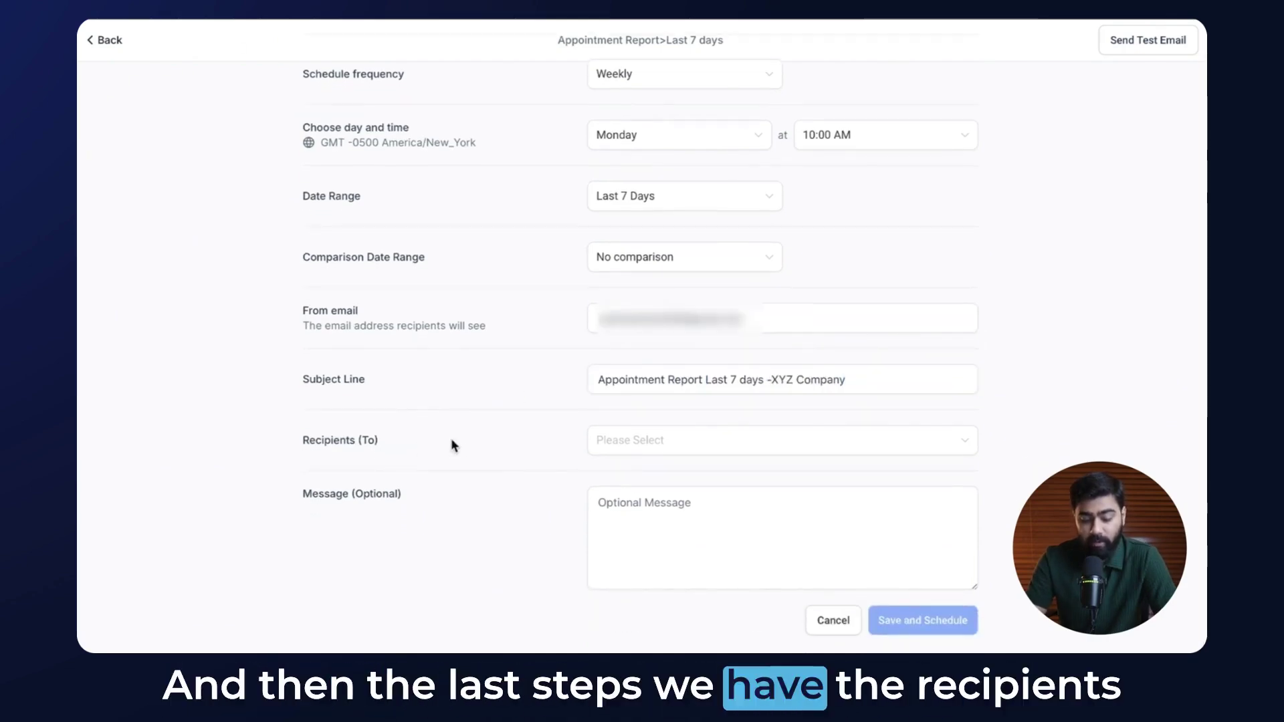
# - Add three team members as recipients in the To list
pyautogui.click(590, 445)
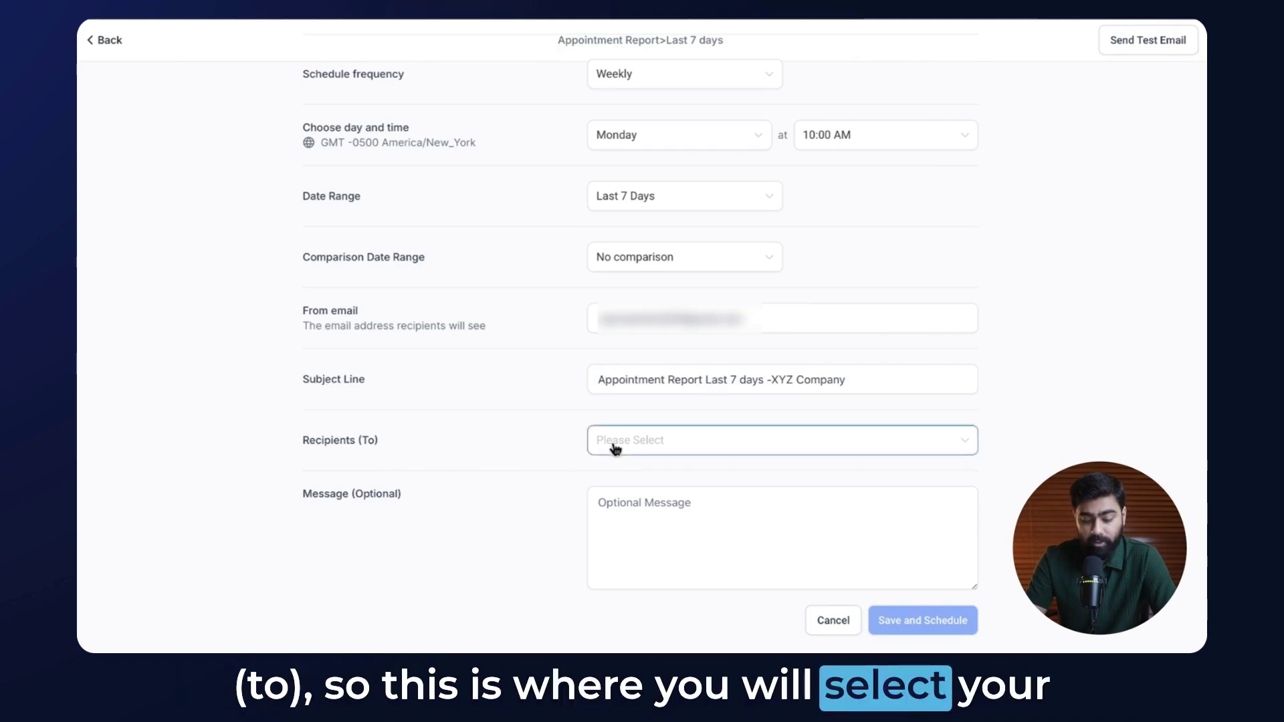
pyautogui.click(643, 295)
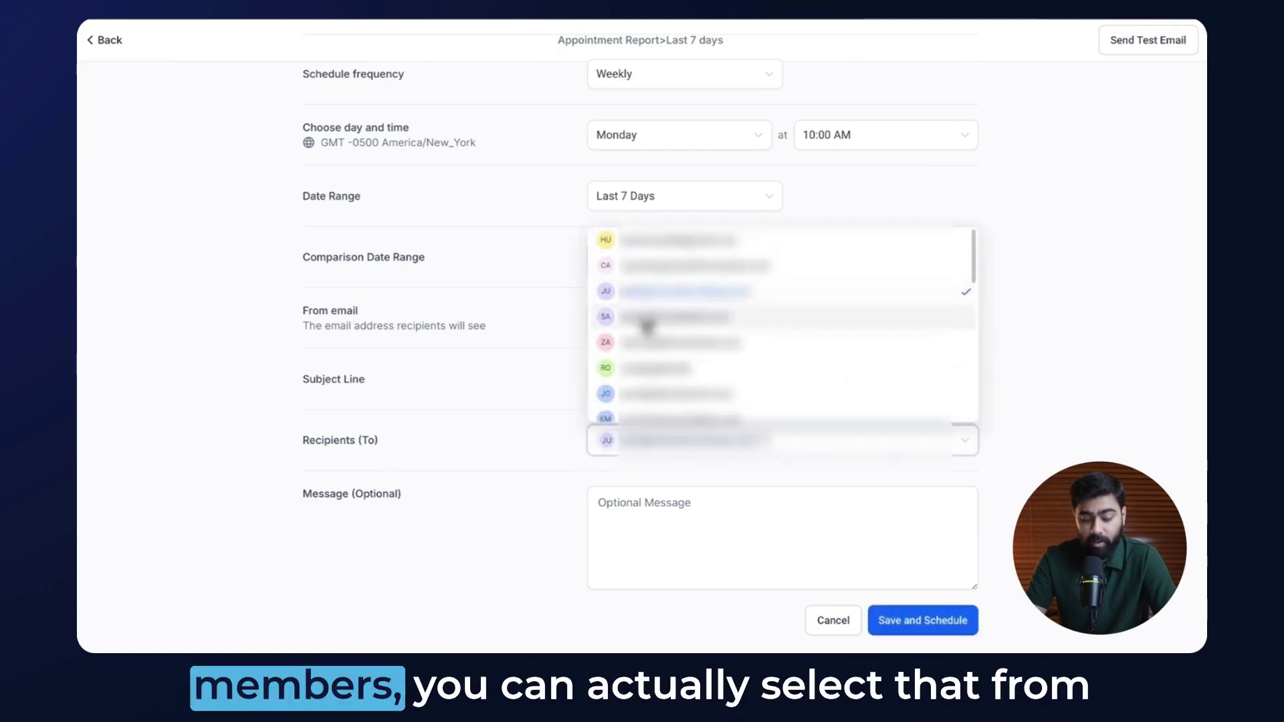
pyautogui.click(647, 323)
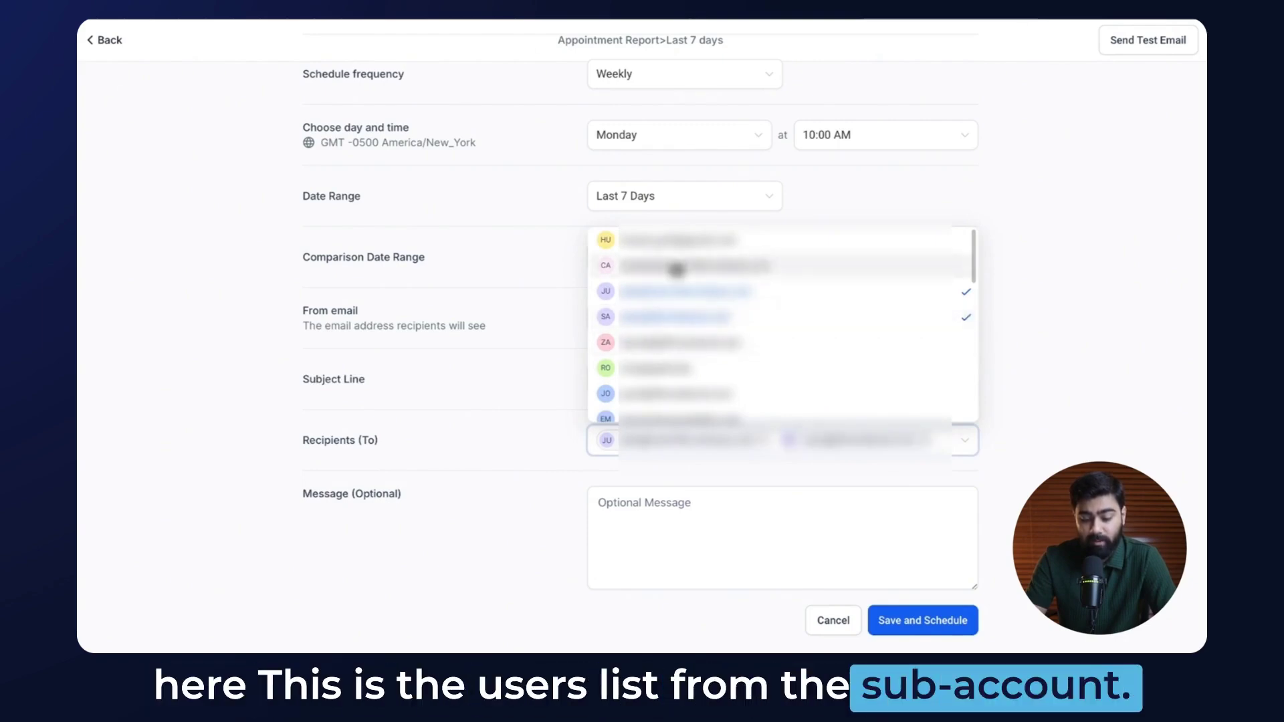
pyautogui.click(669, 268)
pyautogui.click(564, 271)
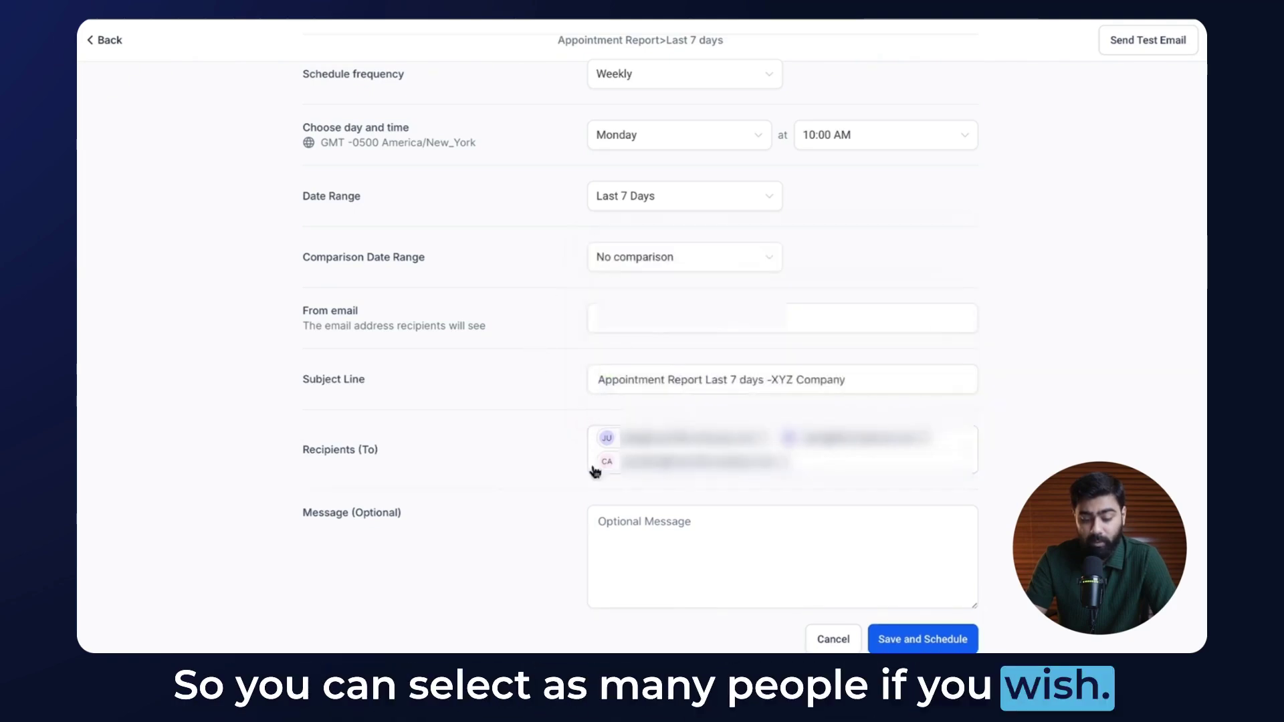
# - Open the Send Test Email panel for the scheduled report
pyautogui.click(622, 535)
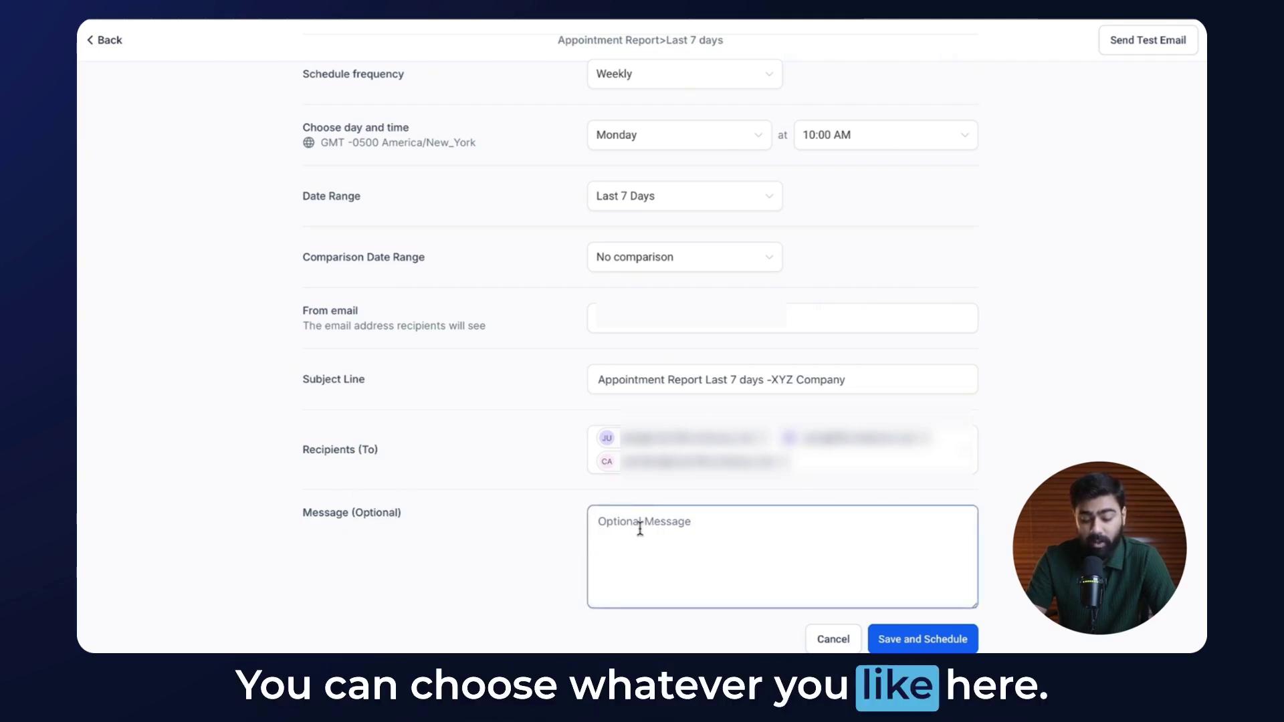
pyautogui.scroll(-1, 651, 532)
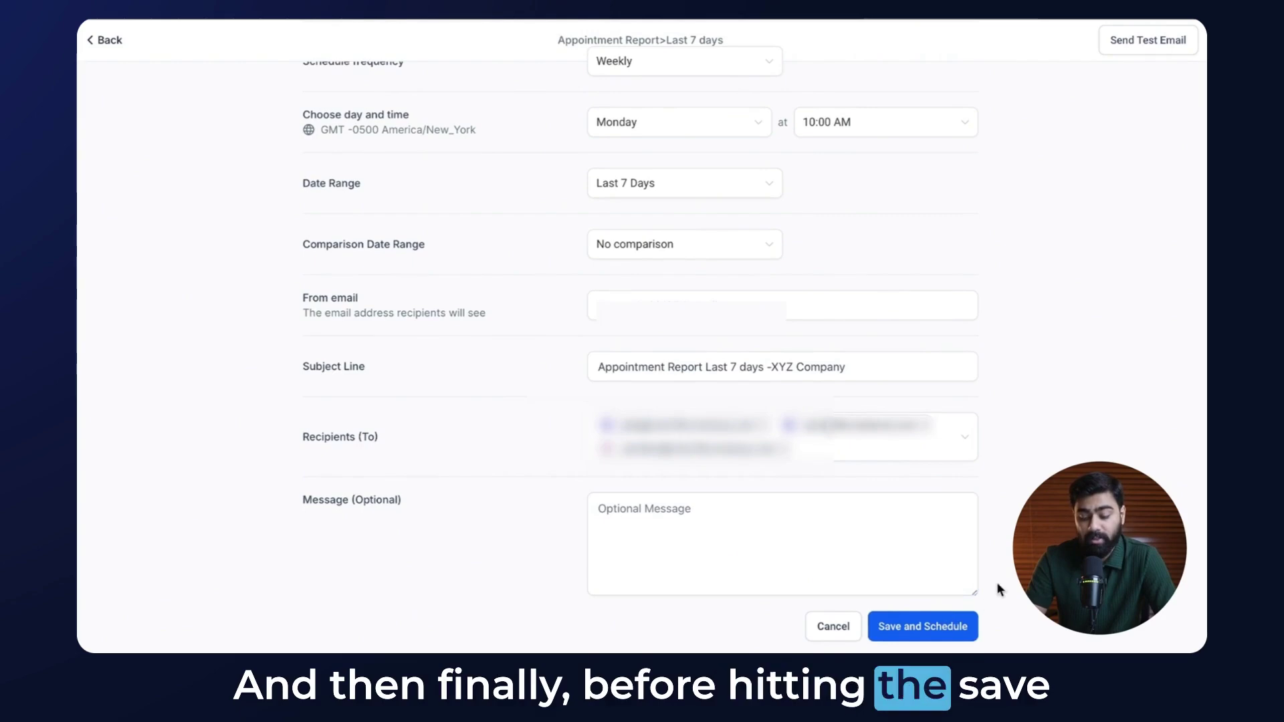
pyautogui.click(1130, 47)
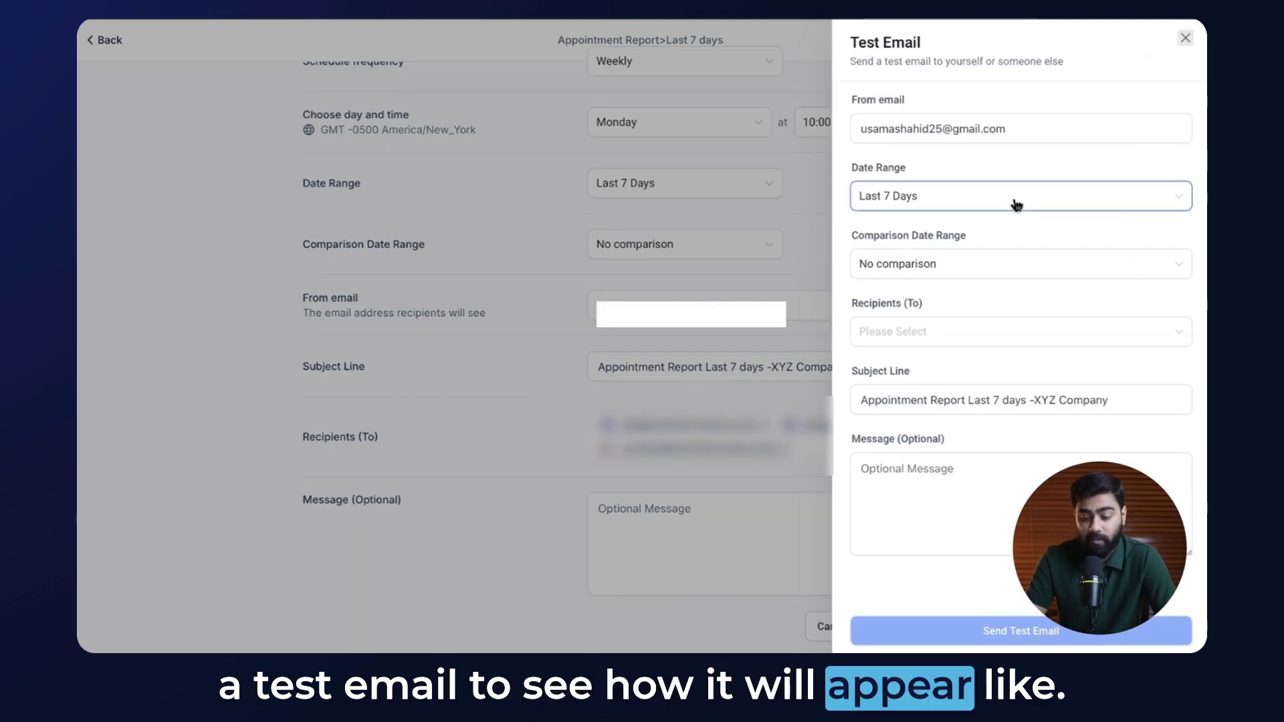